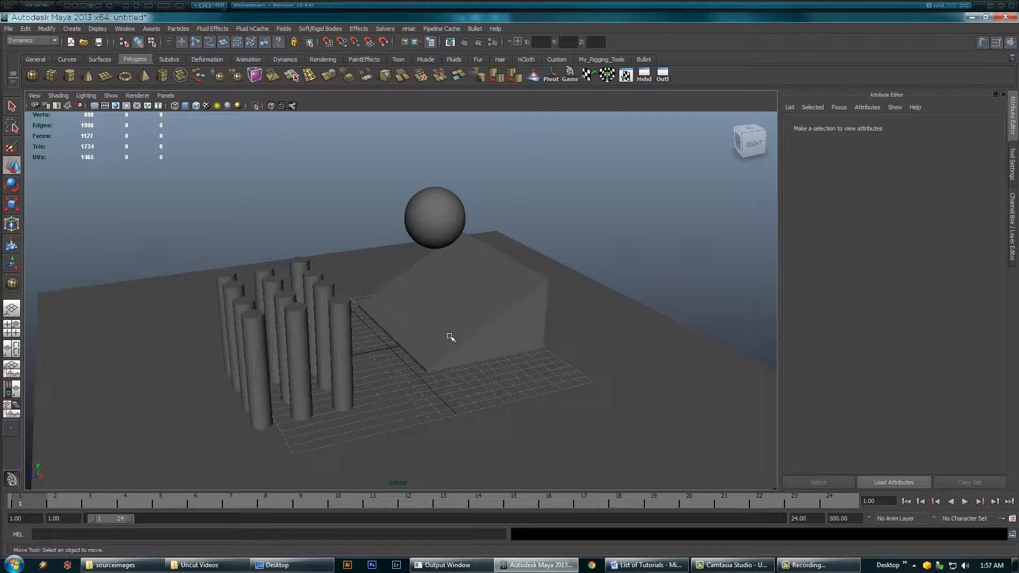
# - Examine the ramp, cylinders, sphere and ground plane in the scene from several angles
pyautogui.keyDown('alt'); pyautogui.moveTo(444, 305); pyautogui.dragTo(467, 307); pyautogui.keyUp('alt')
pyautogui.keyDown('alt'); pyautogui.moveTo(466, 307); pyautogui.dragTo(428, 323, button='right'); pyautogui.keyUp('alt')
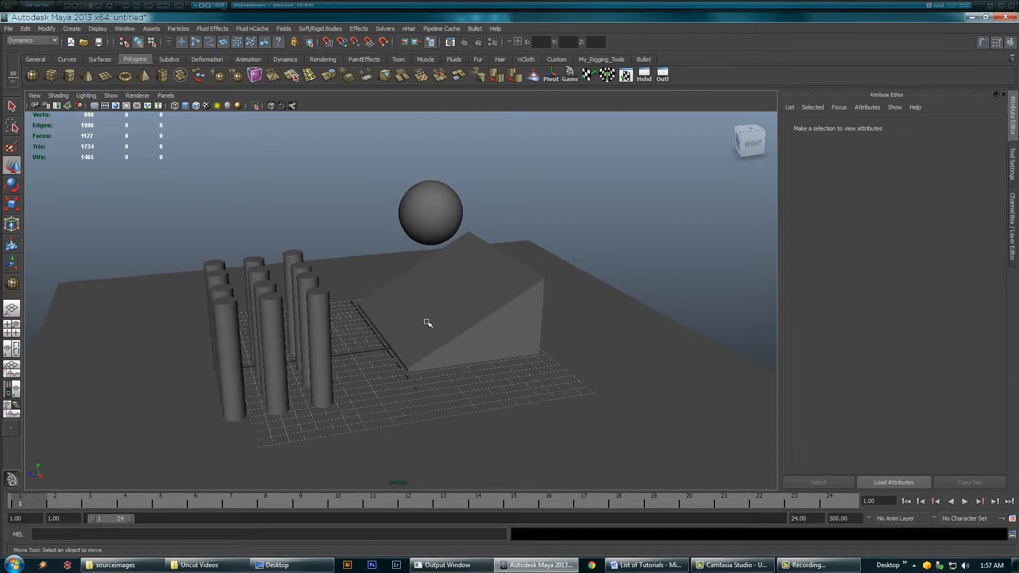
pyautogui.keyDown('alt'); pyautogui.moveTo(513, 304); pyautogui.dragTo(343, 325); pyautogui.keyUp('alt')
pyautogui.click(496, 319)
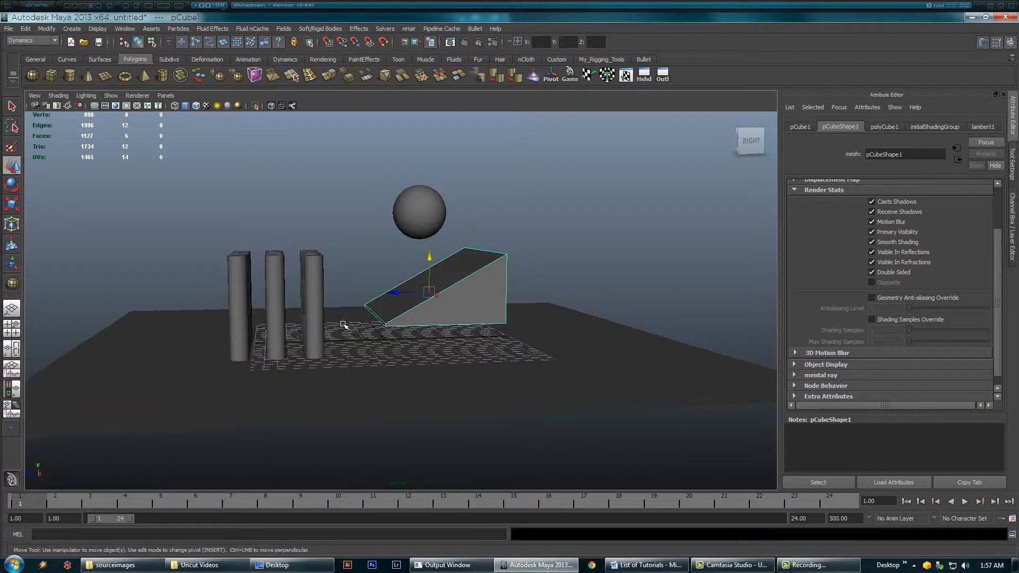
pyautogui.moveTo(199, 290); pyautogui.dragTo(199, 291)
pyautogui.keyDown('alt'); pyautogui.moveTo(319, 297); pyautogui.dragTo(371, 308); pyautogui.keyUp('alt')
pyautogui.click(419, 212)
pyautogui.click(305, 466)
pyautogui.keyDown('alt'); pyautogui.moveTo(375, 393); pyautogui.dragTo(335, 400); pyautogui.keyUp('alt')
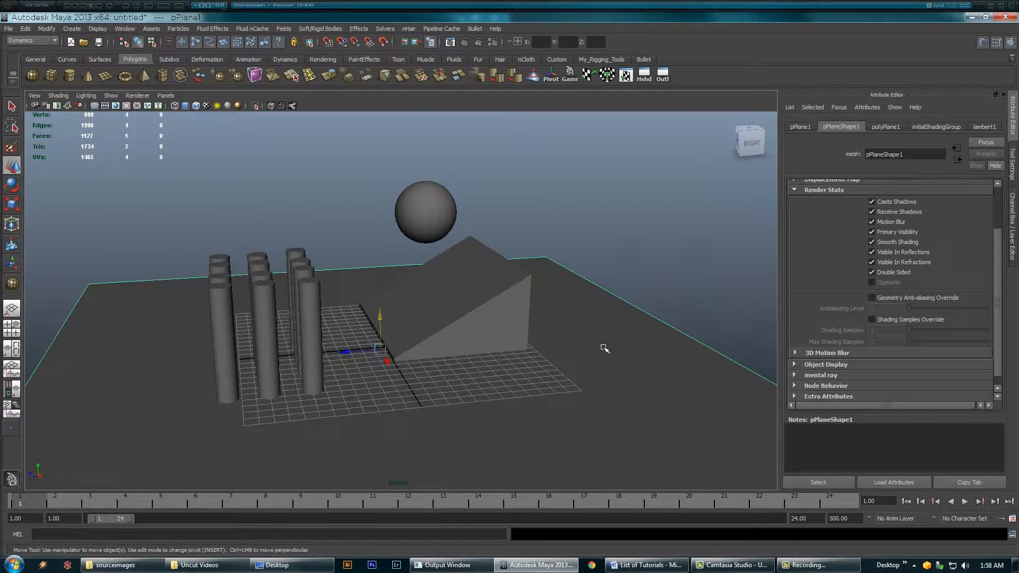
# - Make the ramp and the ground plane passive rigid bodies
pyautogui.click(481, 295)
pyautogui.keyDown('alt'); pyautogui.moveTo(482, 297); pyautogui.dragTo(532, 315); pyautogui.keyUp('alt')
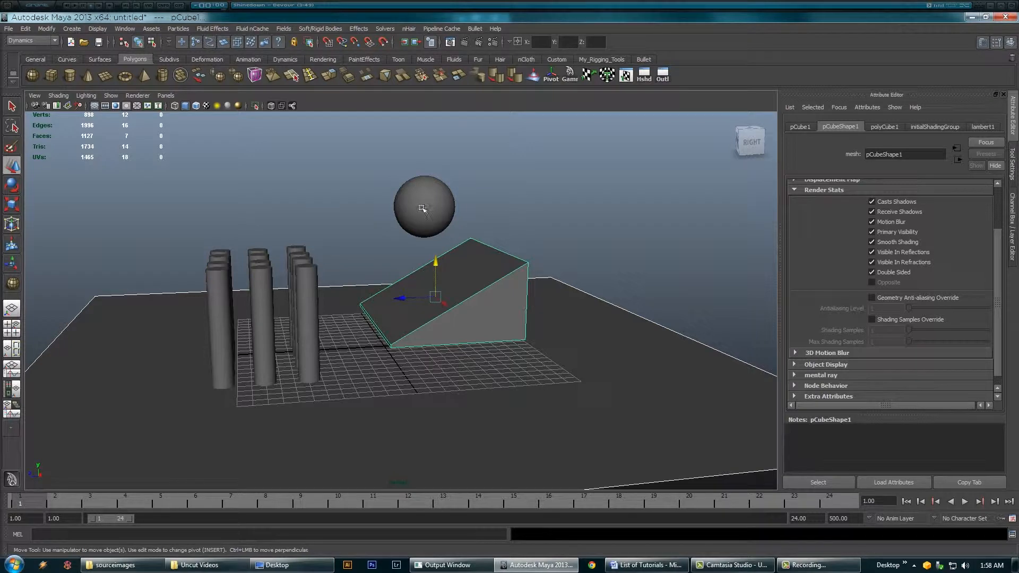
pyautogui.keyDown('shift'); pyautogui.moveTo(517, 195); pyautogui.dragTo(178, 393); pyautogui.keyUp('shift')
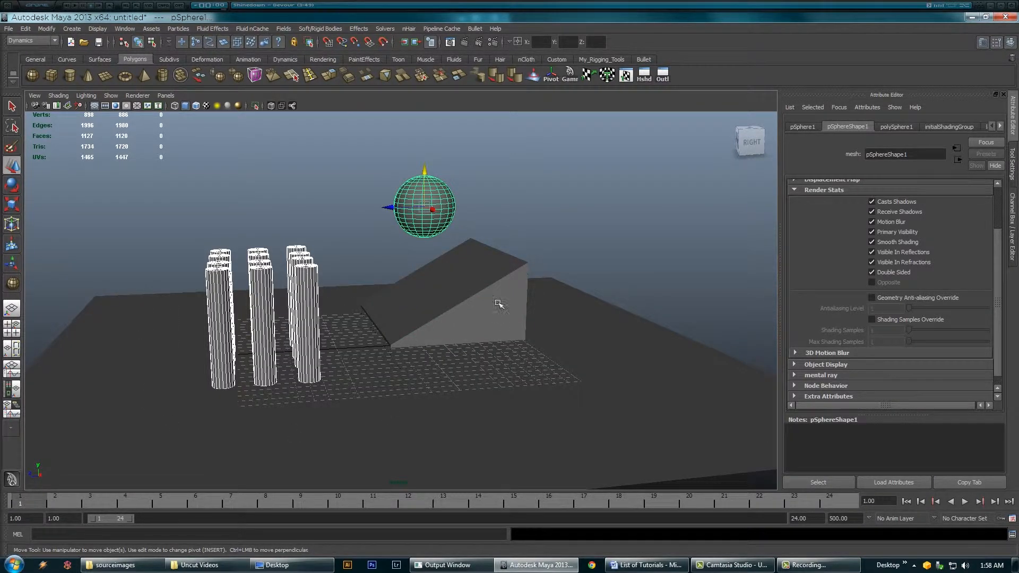
pyautogui.hotkey('ctrl', 'z')
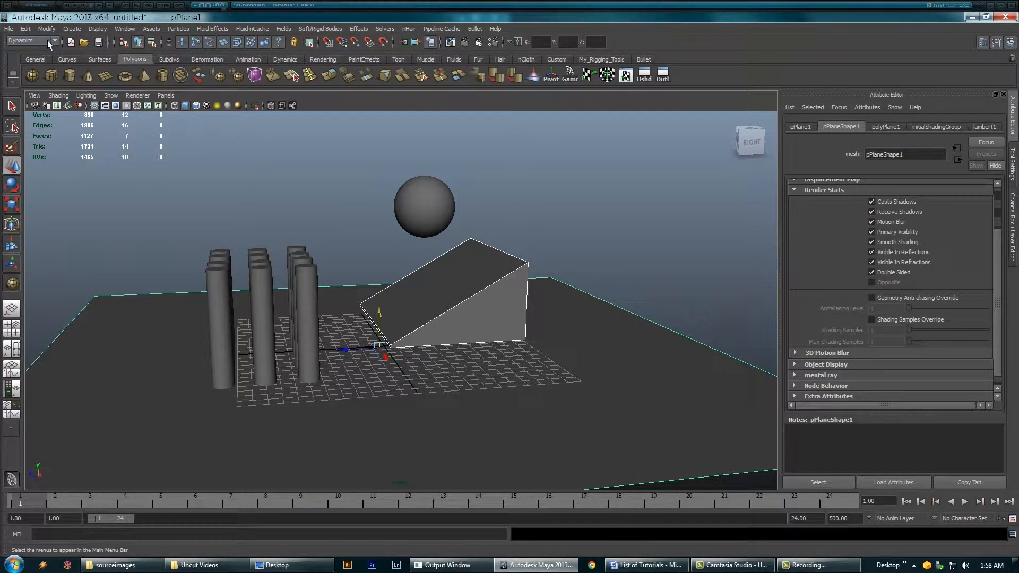
pyautogui.click(321, 29)
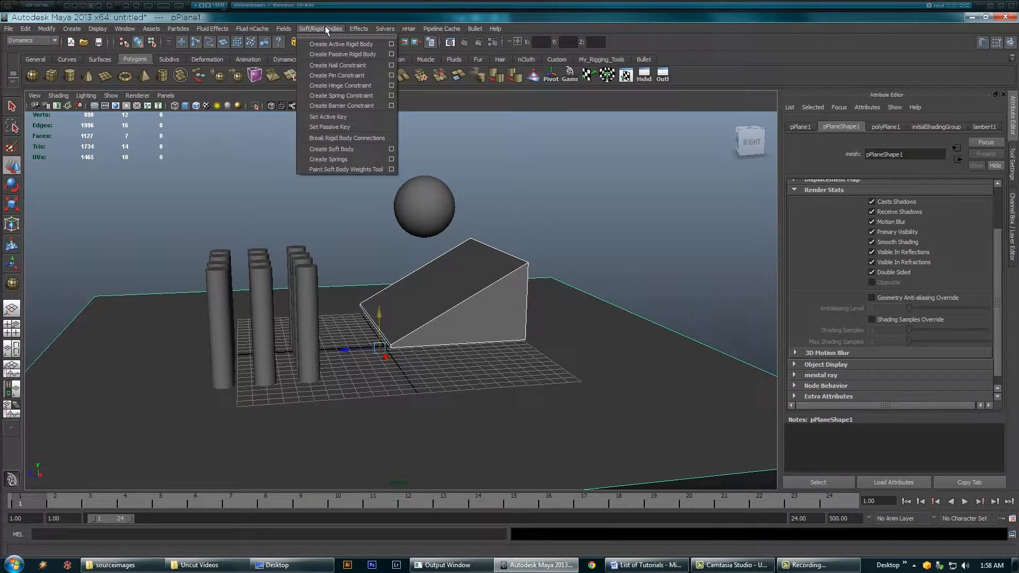
pyautogui.click(336, 54)
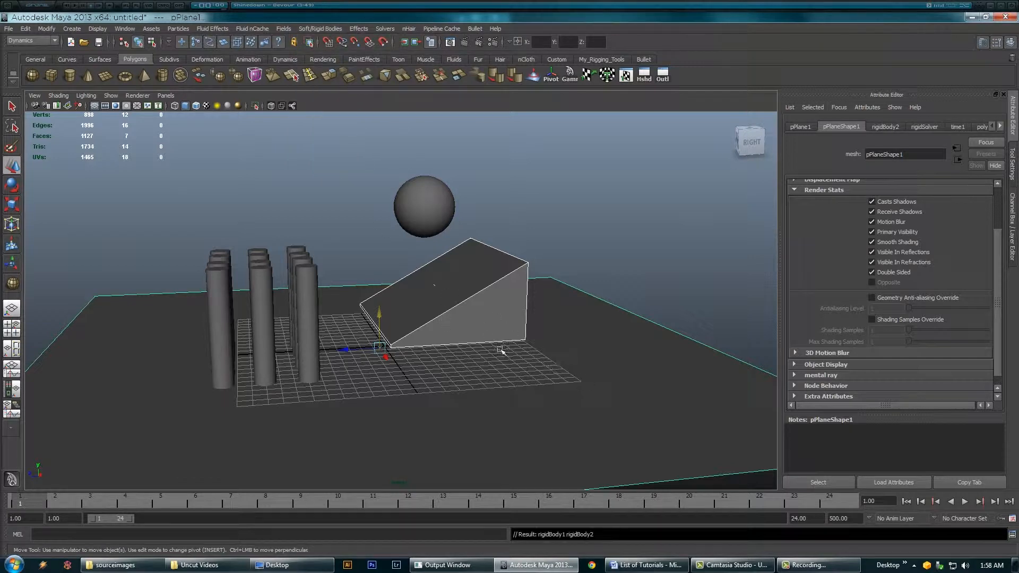
# - Make the sphere and all the cylinders active rigid bodies
pyautogui.keyDown('alt'); pyautogui.moveTo(395, 328); pyautogui.dragTo(404, 297); pyautogui.keyUp('alt')
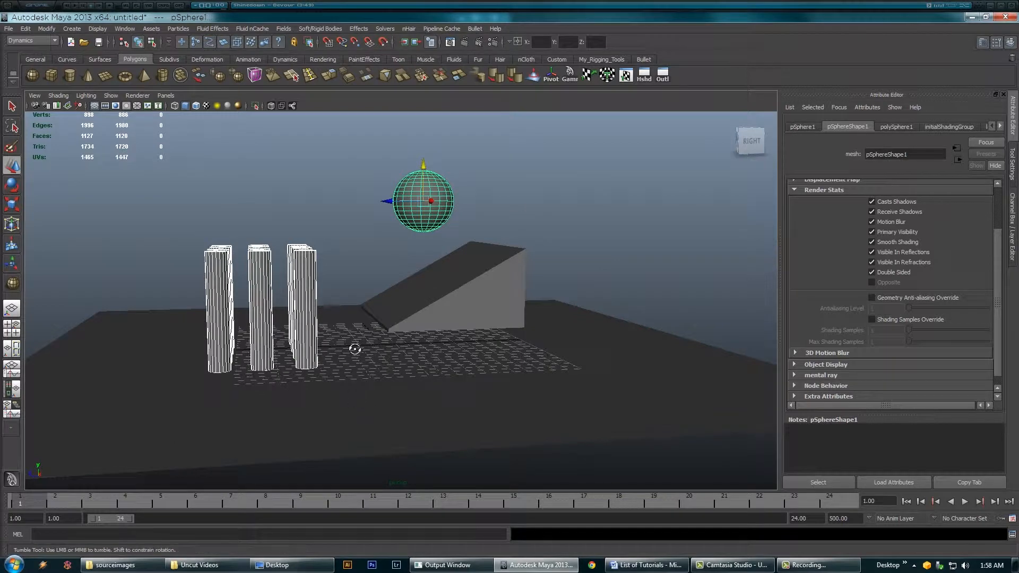
pyautogui.click(320, 29)
pyautogui.click(340, 44)
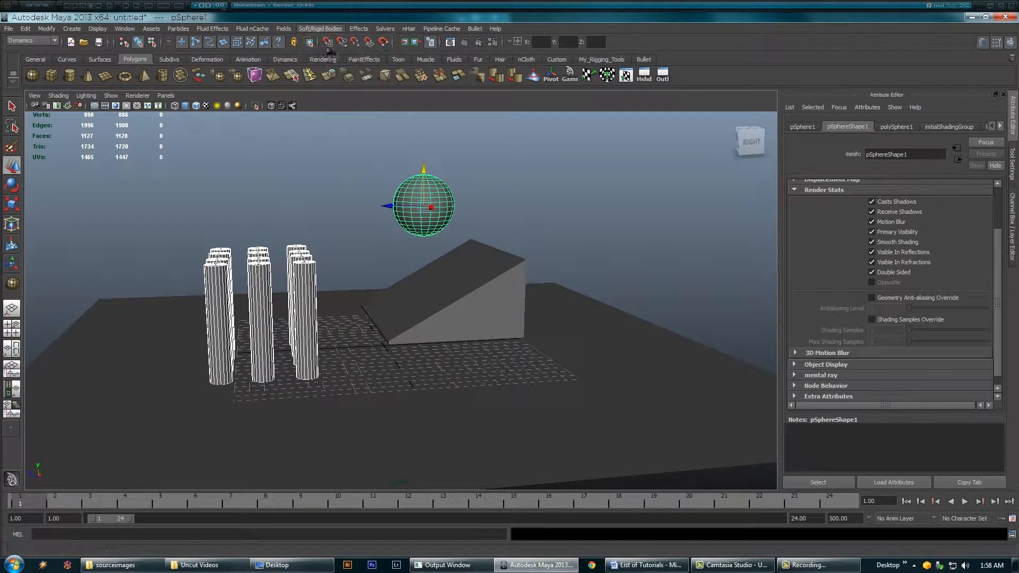
# - Extend the playback range to end at frame 500
pyautogui.keyDown('alt'); pyautogui.moveTo(386, 275); pyautogui.dragTo(462, 319); pyautogui.keyUp('alt')
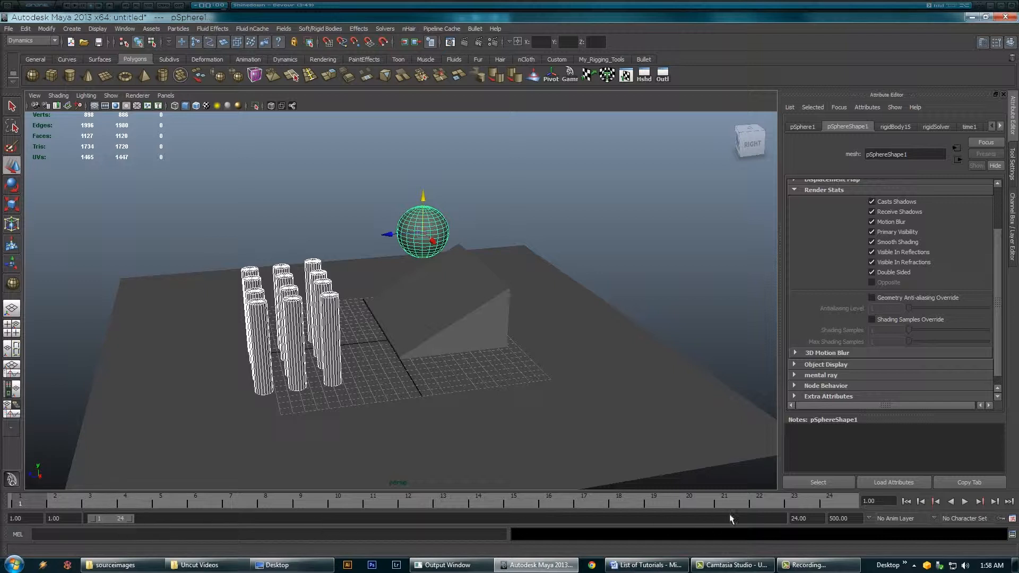
pyautogui.click(801, 518)
pyautogui.write('500')
pyautogui.press('Return')
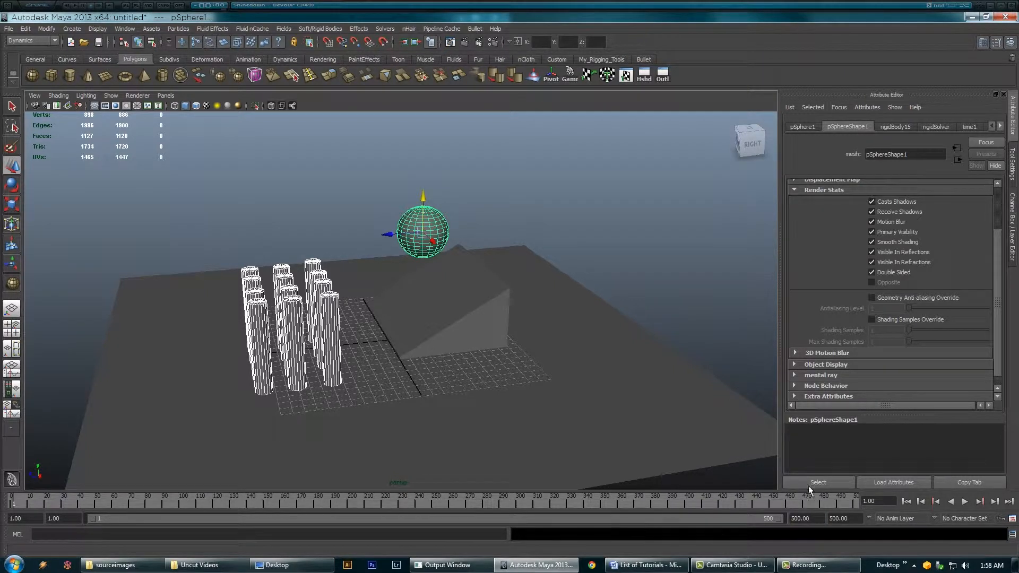
# - Play the rigid body animation briefly without any field applied and rewind to the first frame
pyautogui.click(966, 501)
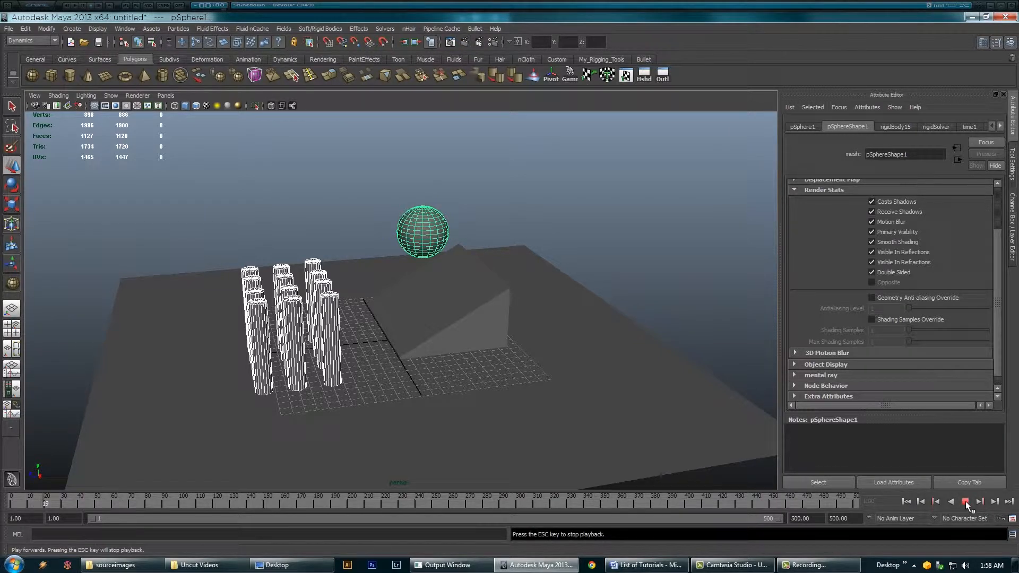
pyautogui.click(966, 501)
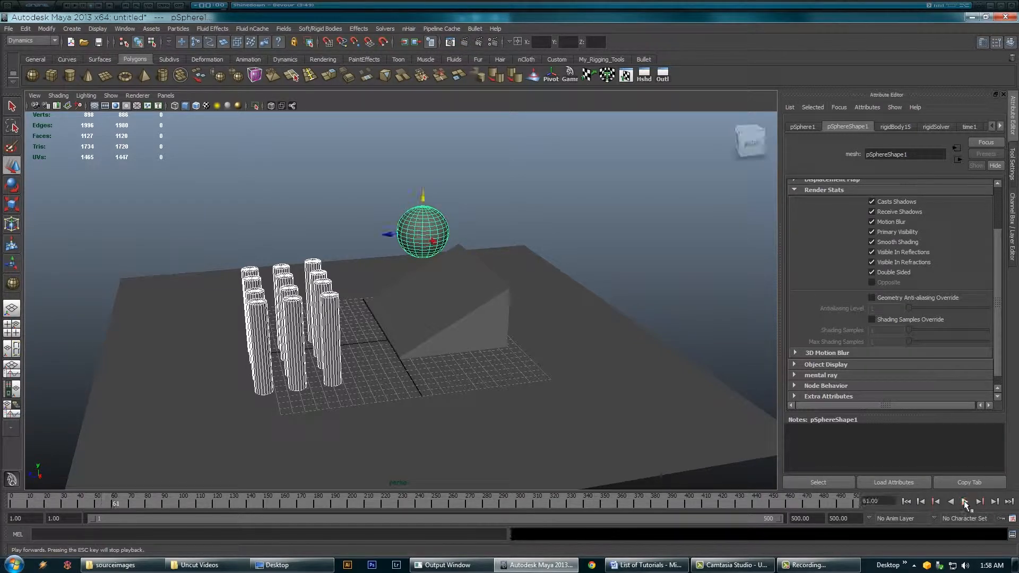
pyautogui.click(907, 502)
# - Select every object in the scene and apply a gravity field to them
pyautogui.scroll(5, 416, 368)
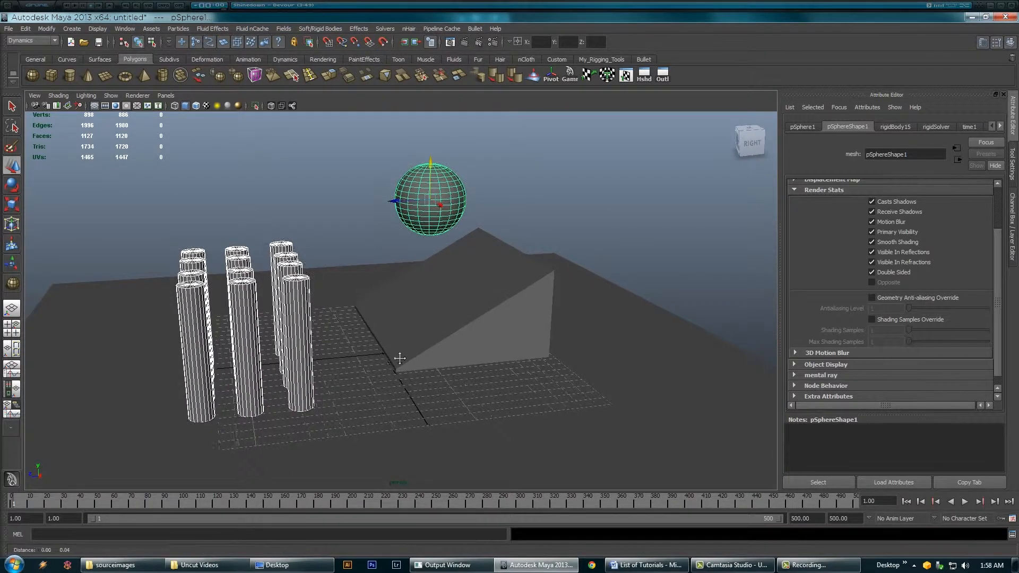
pyautogui.keyDown('alt'); pyautogui.moveTo(399, 359); pyautogui.dragTo(402, 362, button='middle'); pyautogui.keyUp('alt')
pyautogui.keyDown('alt'); pyautogui.moveTo(482, 343); pyautogui.dragTo(419, 339, button='right'); pyautogui.keyUp('alt')
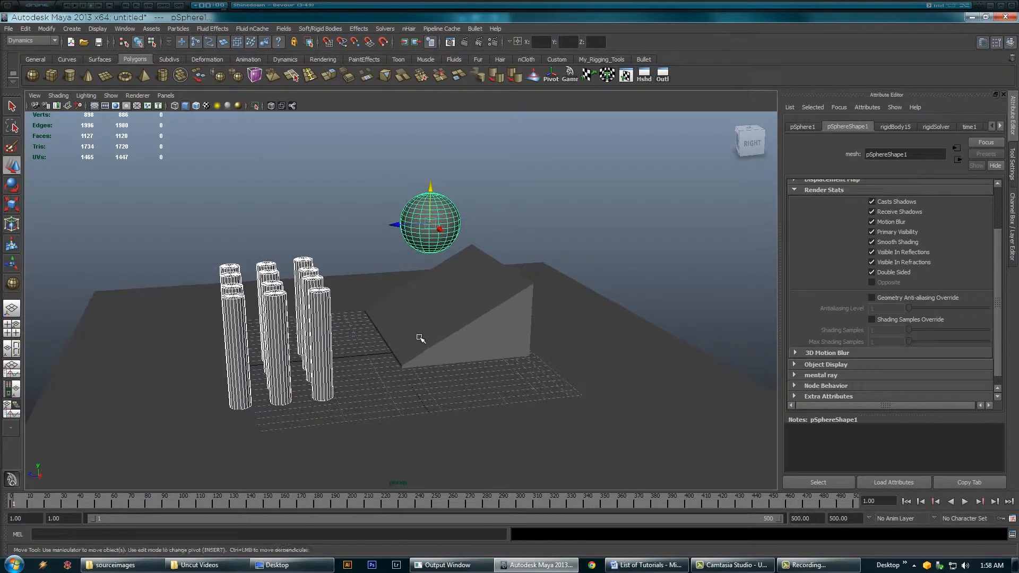
pyautogui.keyDown('alt'); pyautogui.moveTo(418, 340); pyautogui.dragTo(391, 348); pyautogui.keyUp('alt')
pyautogui.moveTo(572, 159); pyautogui.dragTo(167, 424)
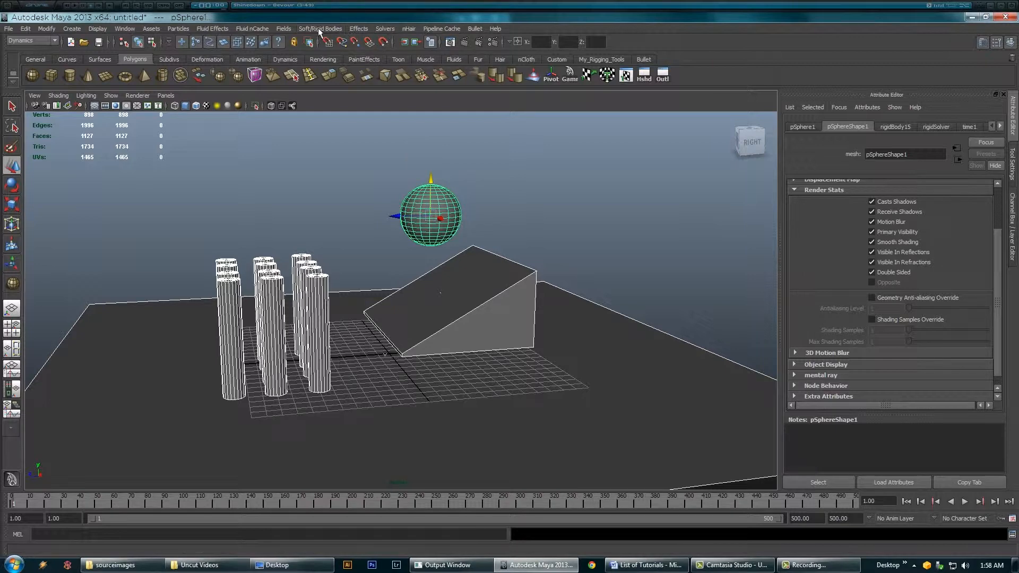
pyautogui.click(286, 30)
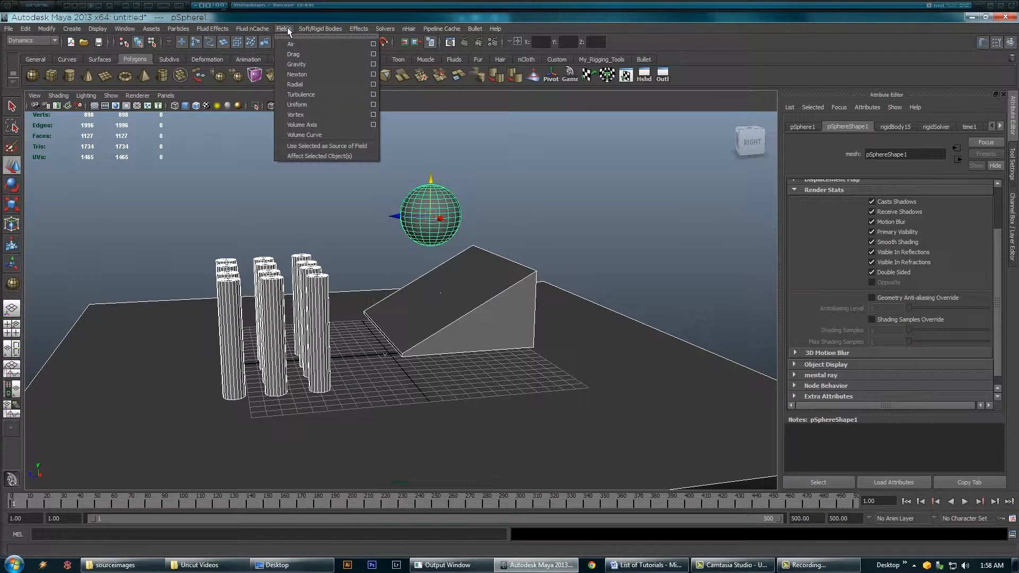
pyautogui.click(304, 65)
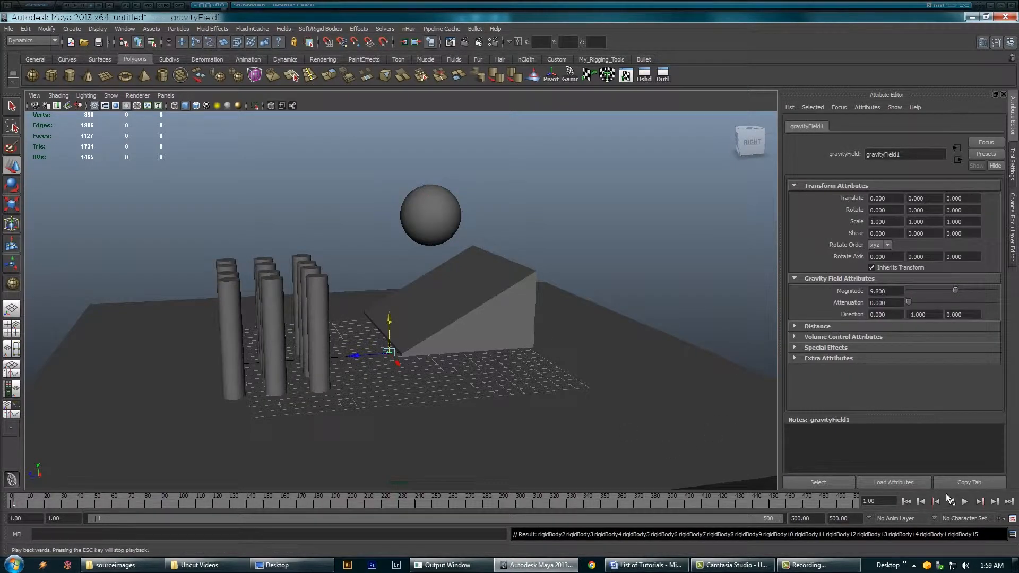
# - Play the gravity simulation, check the sphere's collision with the cylinders from other angles, and rewind to the first frame
pyautogui.click(964, 502)
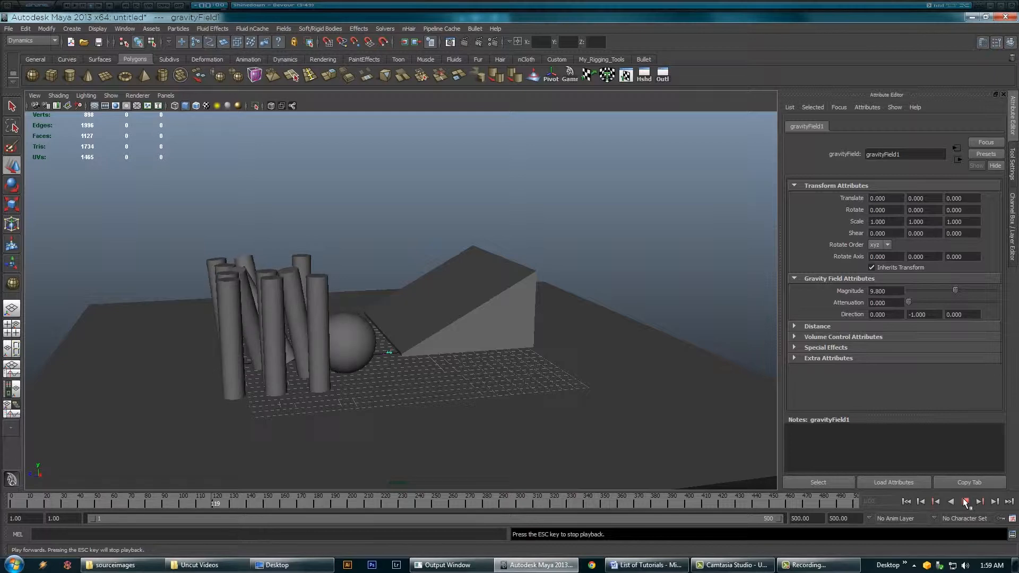
pyautogui.click(965, 502)
pyautogui.keyDown('alt'); pyautogui.moveTo(356, 367); pyautogui.dragTo(407, 386); pyautogui.keyUp('alt')
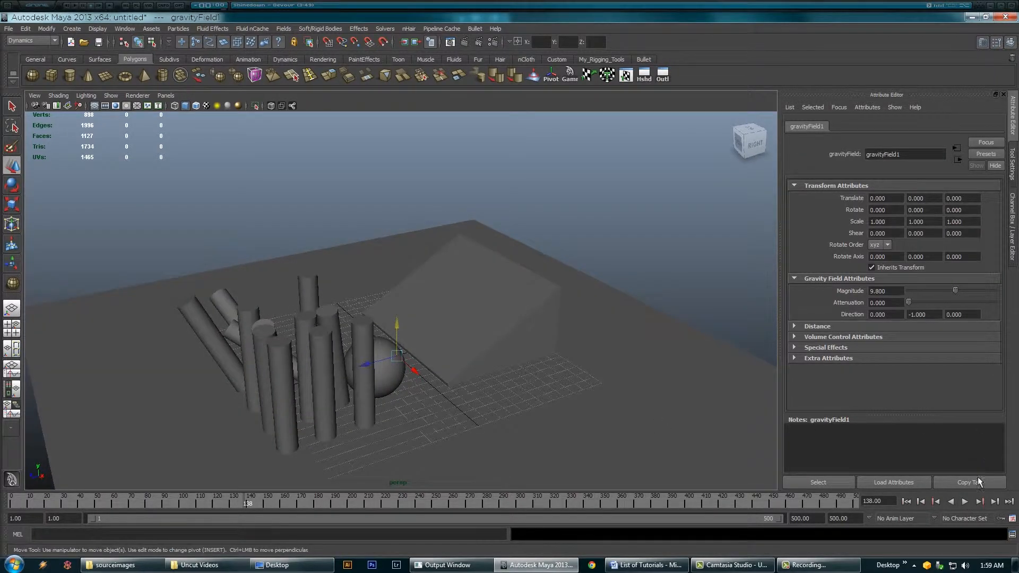
pyautogui.click(965, 502)
pyautogui.moveTo(439, 411)
pyautogui.keyDown('alt'); pyautogui.mouseDown()
pyautogui.moveTo(382, 416)
pyautogui.moveTo(471, 398)
pyautogui.moveTo(423, 412)
pyautogui.mouseUp(); pyautogui.keyUp('alt')
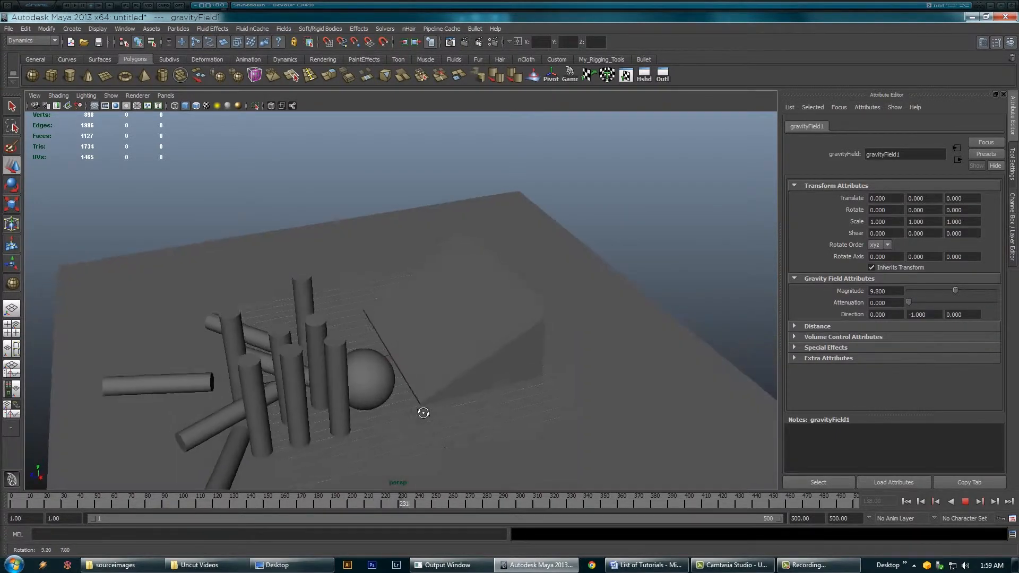
pyautogui.click(966, 501)
pyautogui.click(906, 502)
# - Select the sphere and raise its rigid body mass to about 42
pyautogui.keyDown('alt'); pyautogui.moveTo(533, 354); pyautogui.dragTo(427, 191); pyautogui.keyUp('alt')
pyautogui.click(430, 222)
pyautogui.keyDown('alt'); pyautogui.moveTo(436, 312); pyautogui.dragTo(430, 317); pyautogui.keyUp('alt')
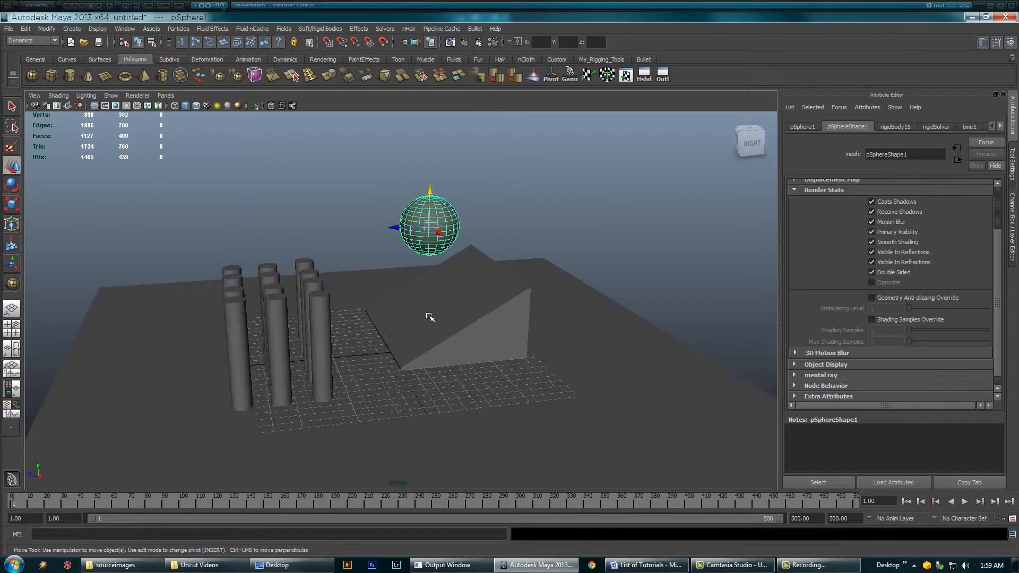
pyautogui.click(894, 127)
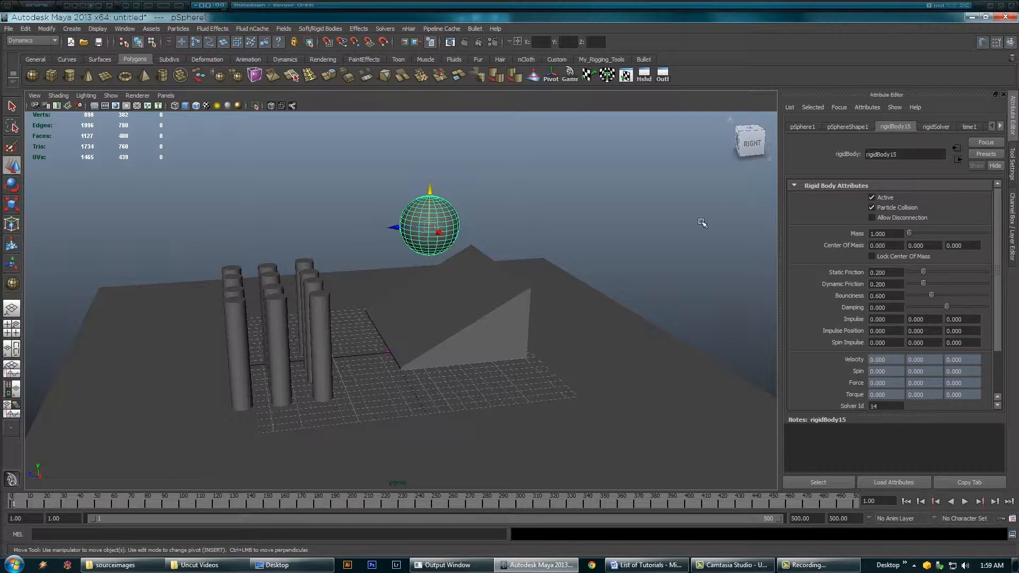
pyautogui.moveTo(936, 234); pyautogui.dragTo(940, 232)
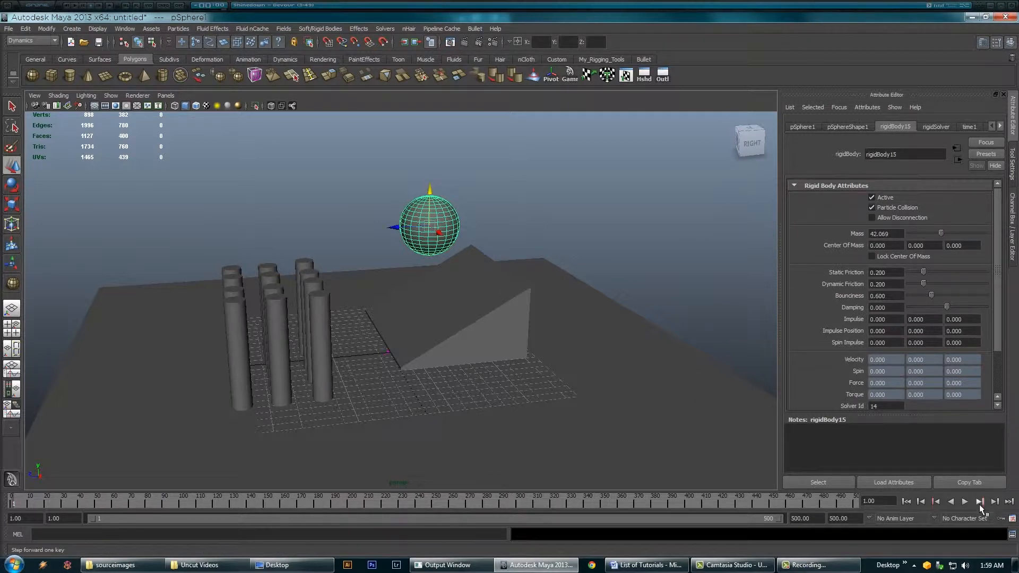
# - Play the simulation with the heavier sphere and rewind to the first frame
pyautogui.click(951, 502)
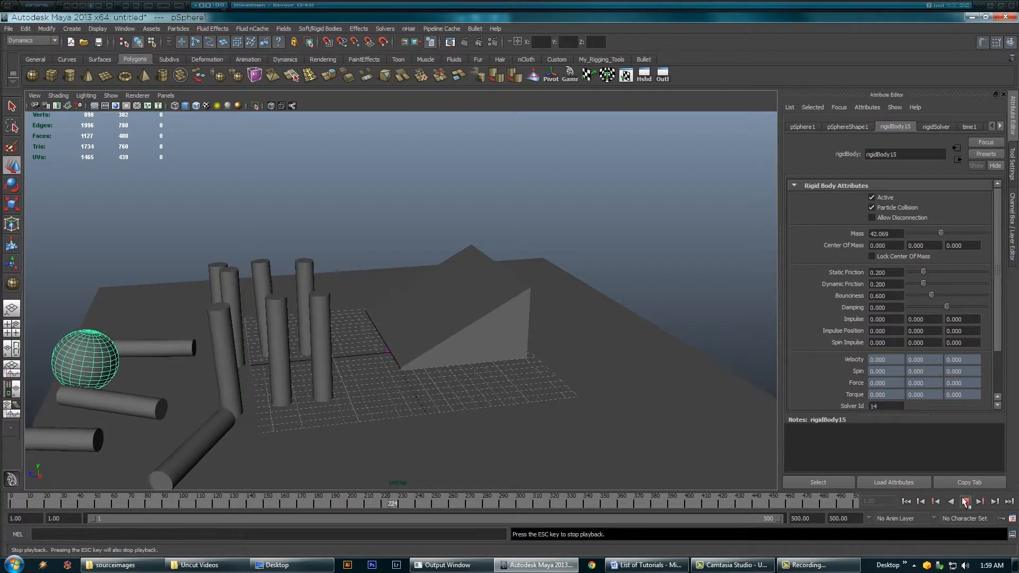
pyautogui.click(965, 502)
pyautogui.click(906, 501)
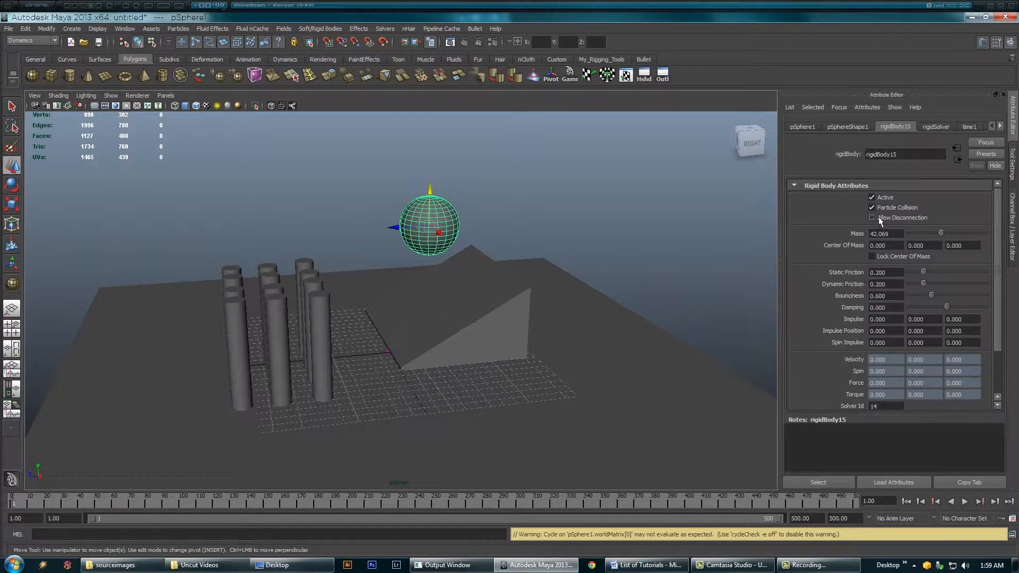
# - Lower the sphere's rigid body mass to about 17.2, play the simulation to check the impact, and rewind
pyautogui.moveTo(927, 232); pyautogui.dragTo(922, 232)
pyautogui.click(965, 502)
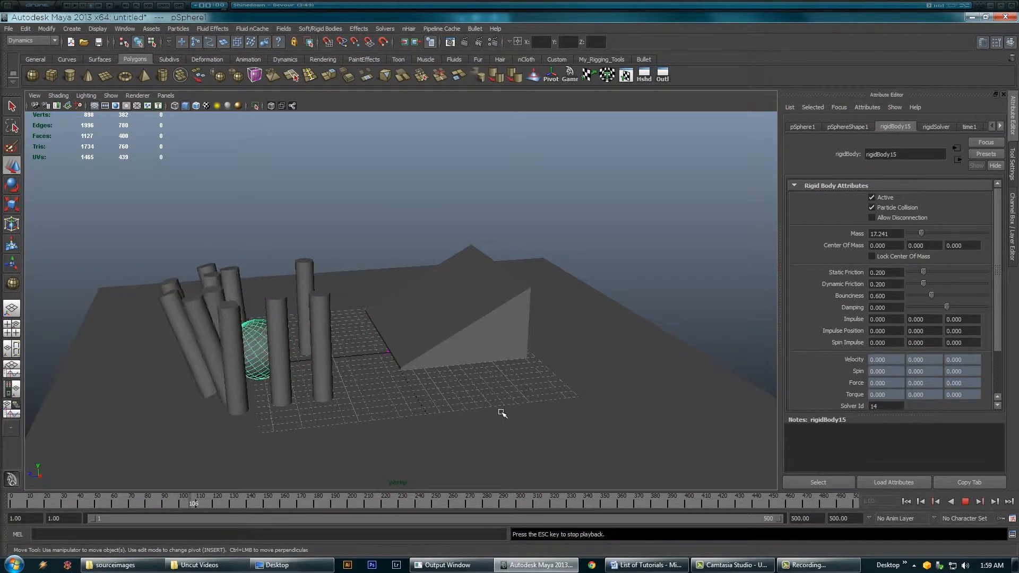
pyautogui.keyDown('alt'); pyautogui.moveTo(302, 421); pyautogui.dragTo(489, 322); pyautogui.keyUp('alt')
pyautogui.keyDown('alt'); pyautogui.moveTo(489, 323); pyautogui.dragTo(592, 349, button='right'); pyautogui.keyUp('alt')
pyautogui.keyDown('alt'); pyautogui.moveTo(592, 349); pyautogui.dragTo(530, 249); pyautogui.keyUp('alt')
pyautogui.press('Escape')
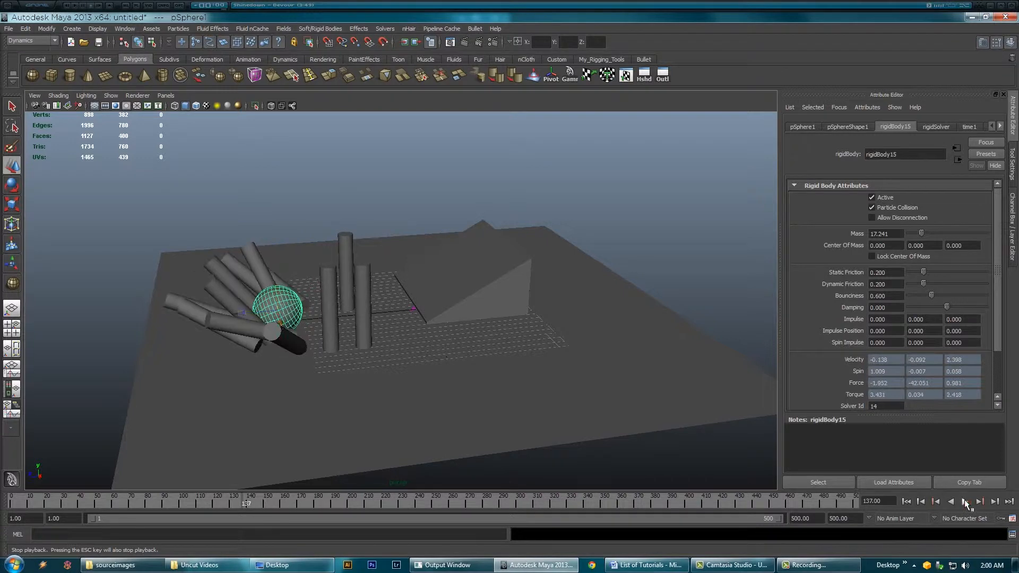
pyautogui.click(905, 502)
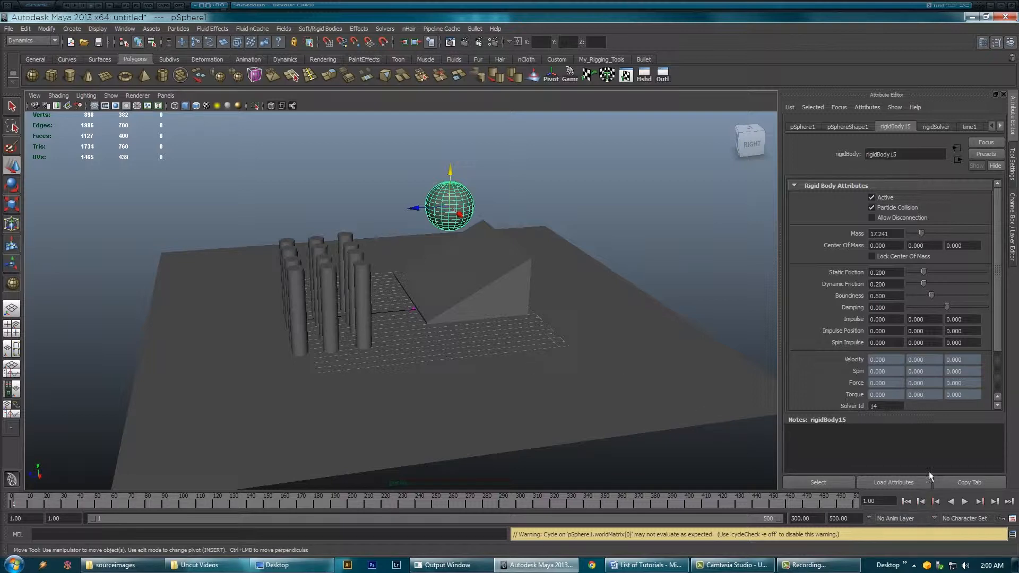
# - Replay the simulation with the reduced sphere mass and return to the first frame
pyautogui.click(964, 502)
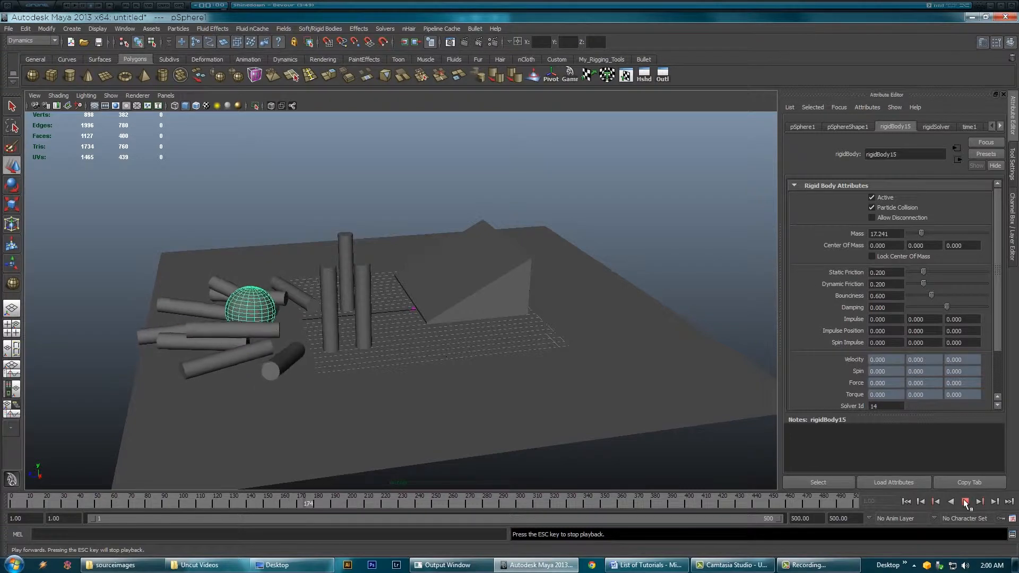
pyautogui.click(964, 501)
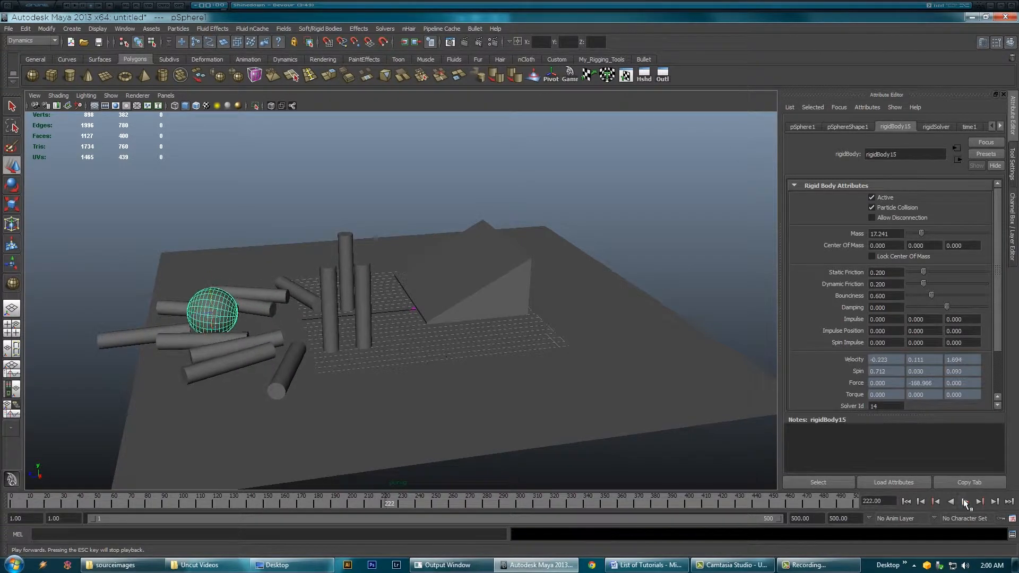
pyautogui.click(906, 500)
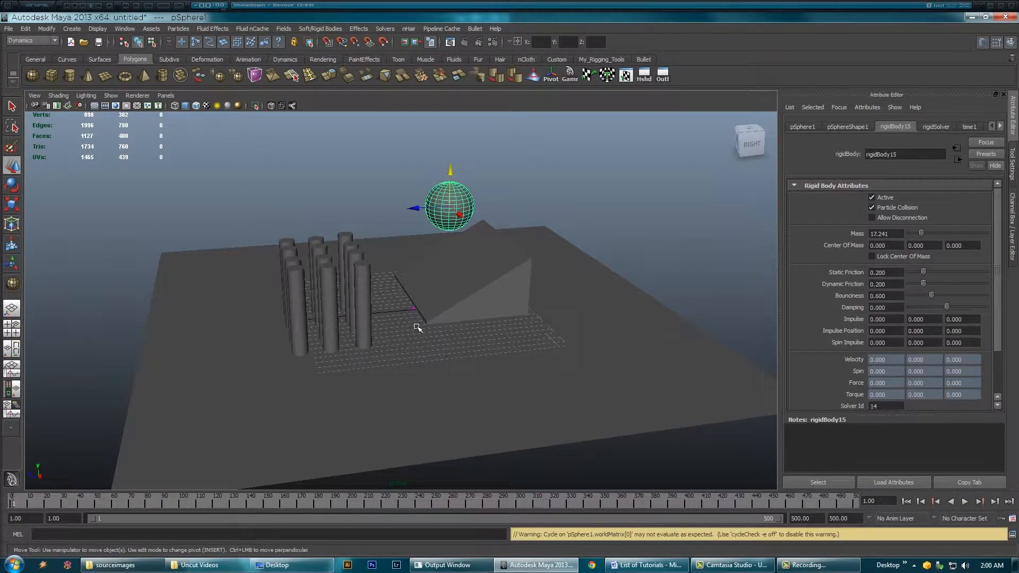
pyautogui.scroll(5, 443, 336)
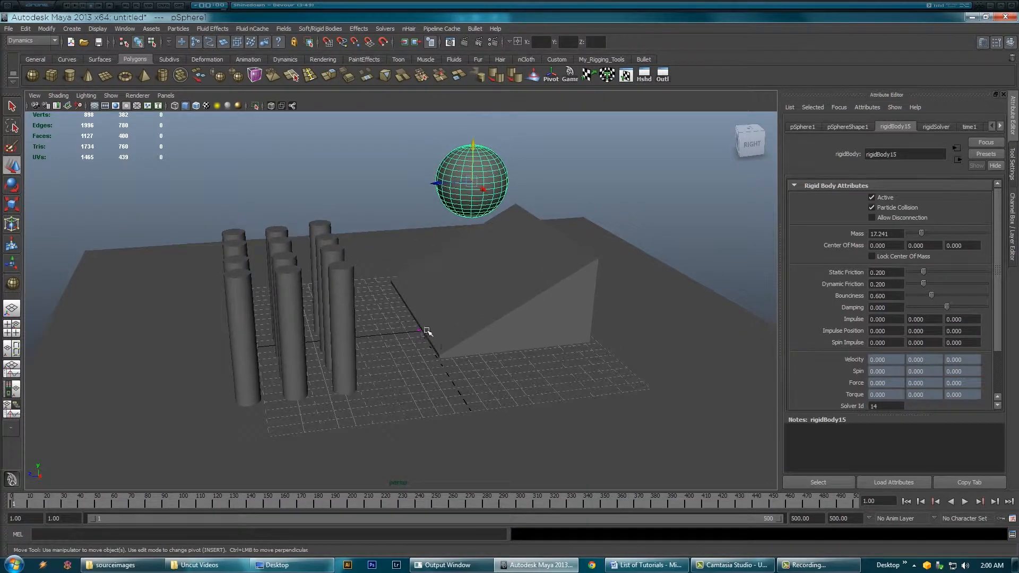
pyautogui.keyDown('alt'); pyautogui.moveTo(553, 403); pyautogui.dragTo(568, 412); pyautogui.keyUp('alt')
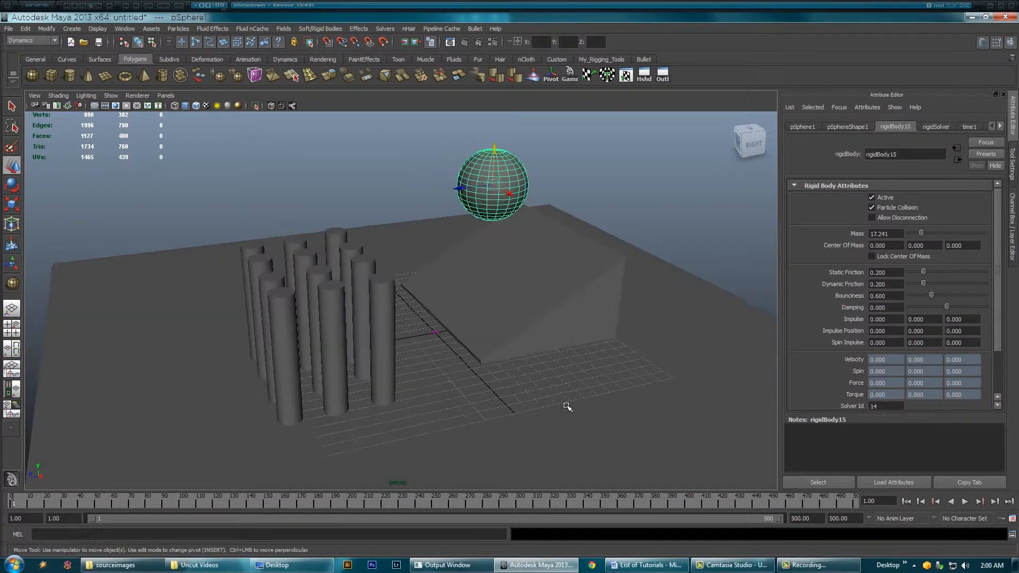
# - Play the simulation to see the sphere hit the cylinders, stop it and return to the first frame
pyautogui.click(965, 501)
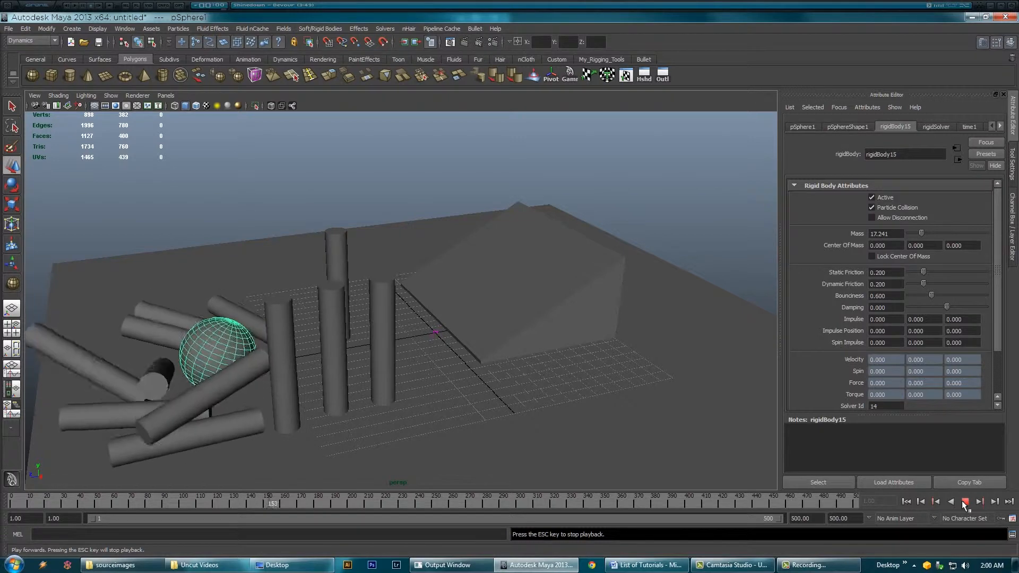
pyautogui.click(962, 501)
pyautogui.click(906, 502)
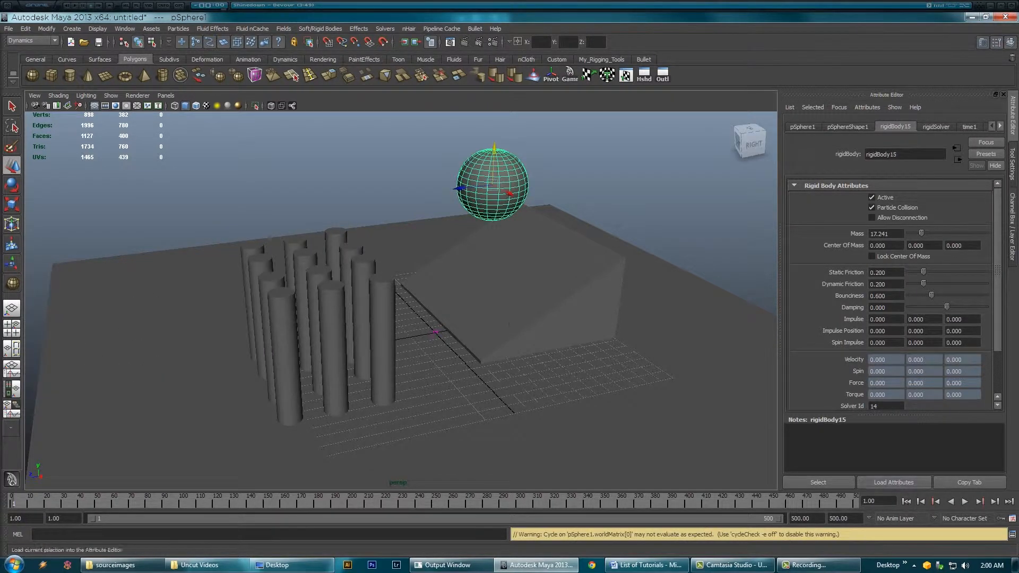
# - Set the current frame to 0, run the simulation from there until the cylinders have fallen, and rewind to the start
pyautogui.keyDown('alt'); pyautogui.moveTo(556, 355); pyautogui.dragTo(519, 341); pyautogui.keyUp('alt')
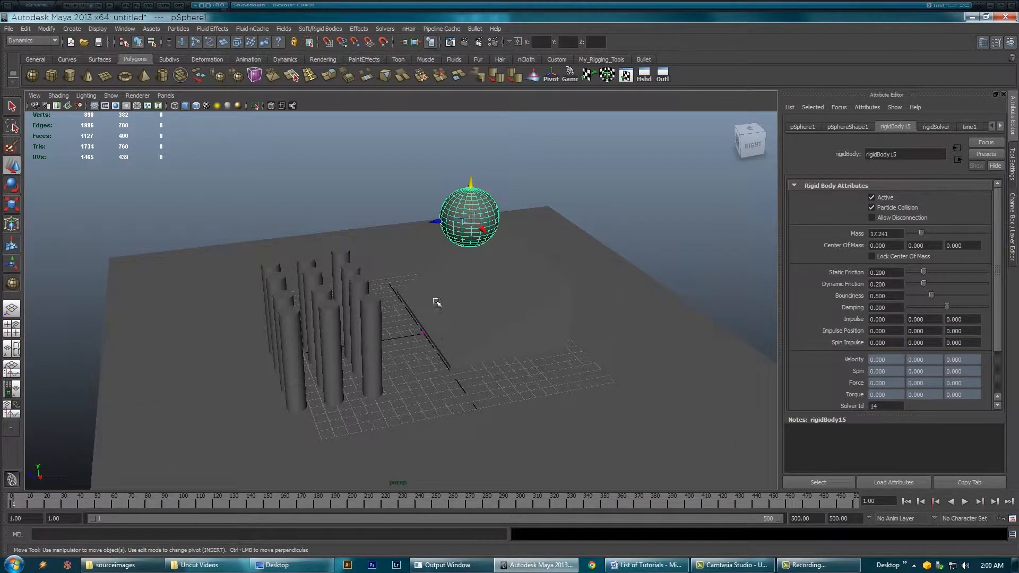
pyautogui.keyDown('alt'); pyautogui.moveTo(539, 353); pyautogui.dragTo(659, 389, button='right'); pyautogui.keyUp('alt')
pyautogui.keyDown('alt'); pyautogui.moveTo(435, 363); pyautogui.dragTo(711, 414, button='right'); pyautogui.keyUp('alt')
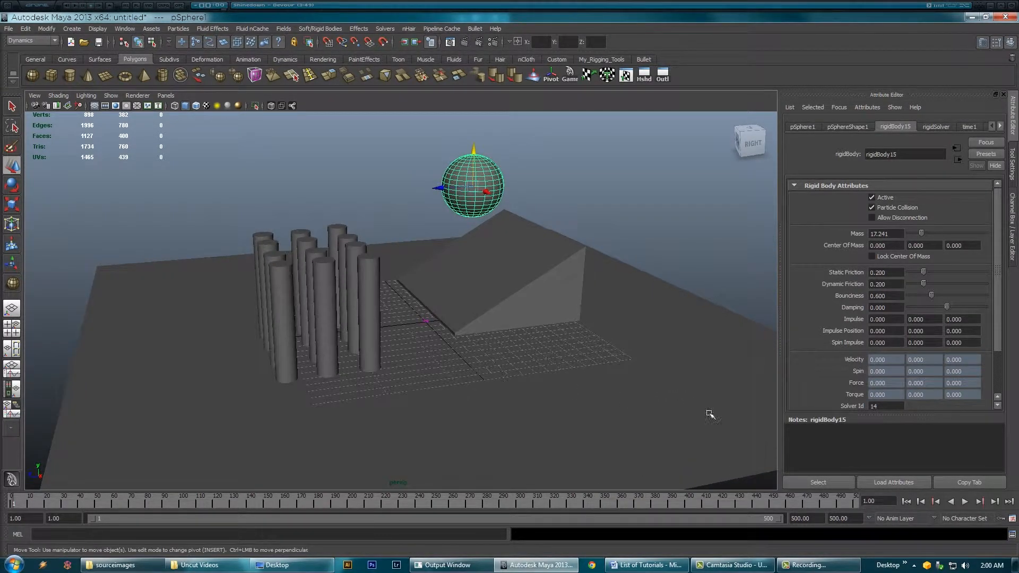
pyautogui.moveTo(875, 501); pyautogui.dragTo(850, 500)
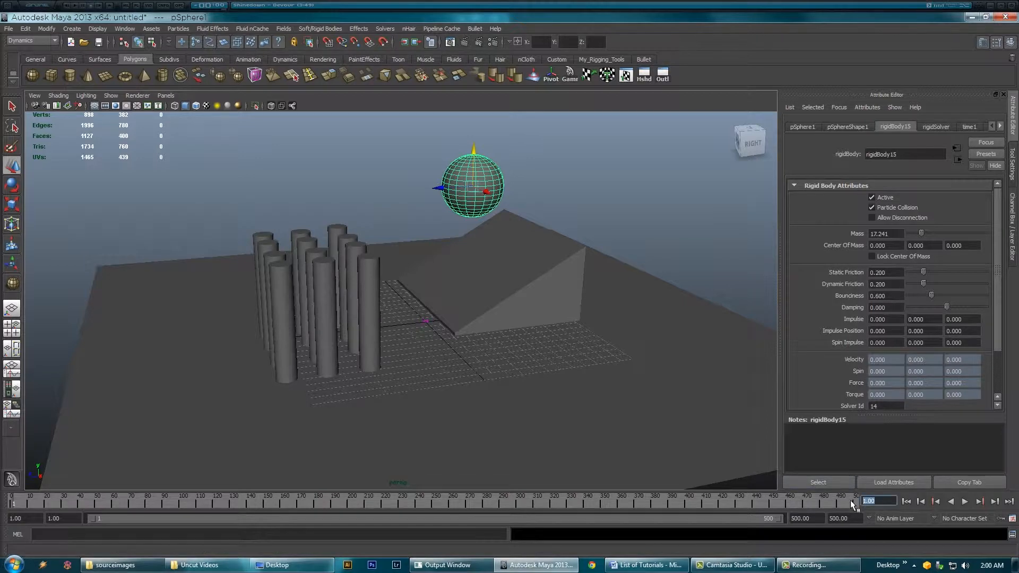
pyautogui.write('0')
pyautogui.press('Return')
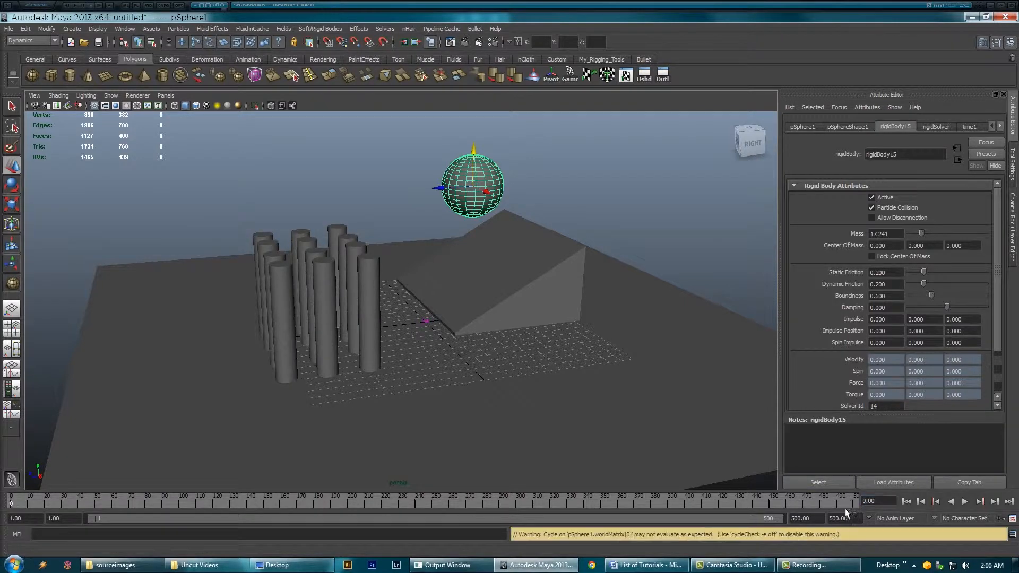
pyautogui.click(962, 501)
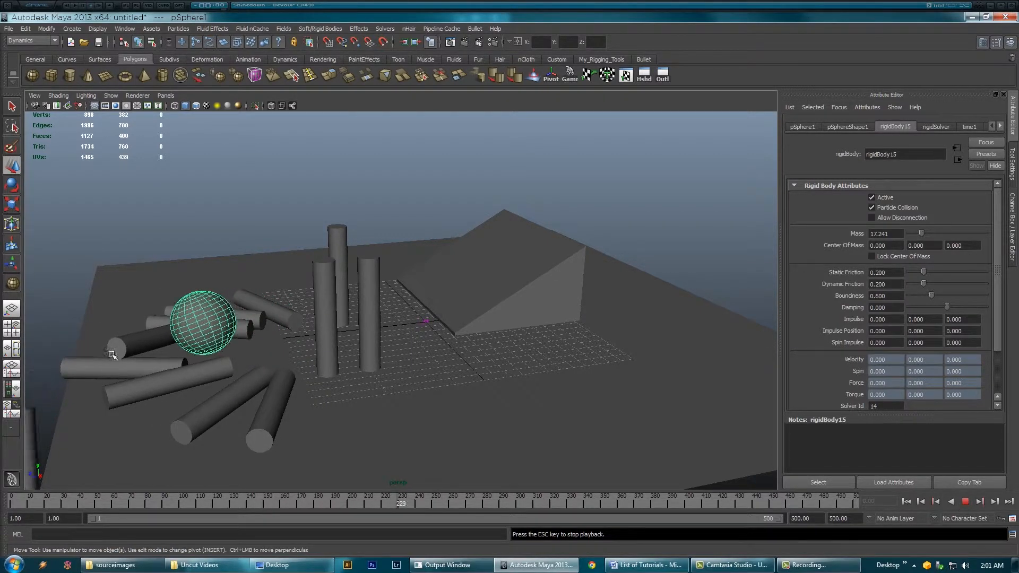
pyautogui.click(965, 501)
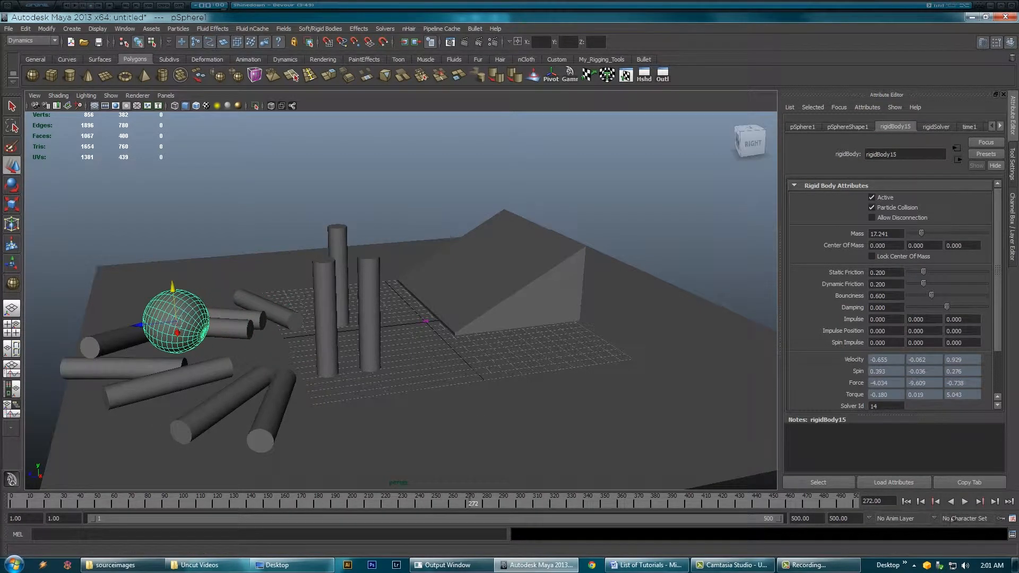
pyautogui.click(907, 502)
# - Run the simulation twice more from frame 1, returning to the first frame after each run
pyautogui.click(964, 501)
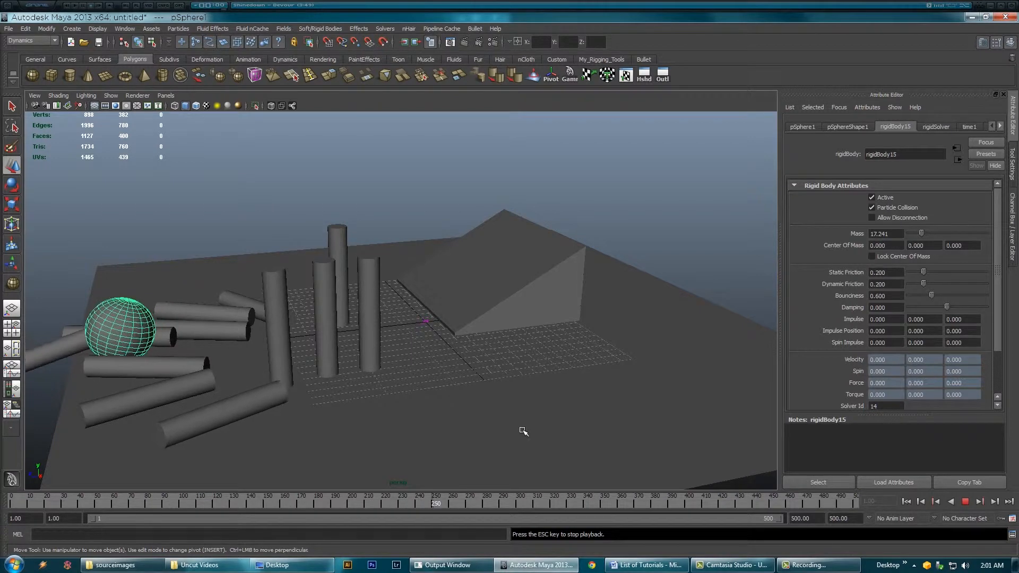
pyautogui.click(965, 502)
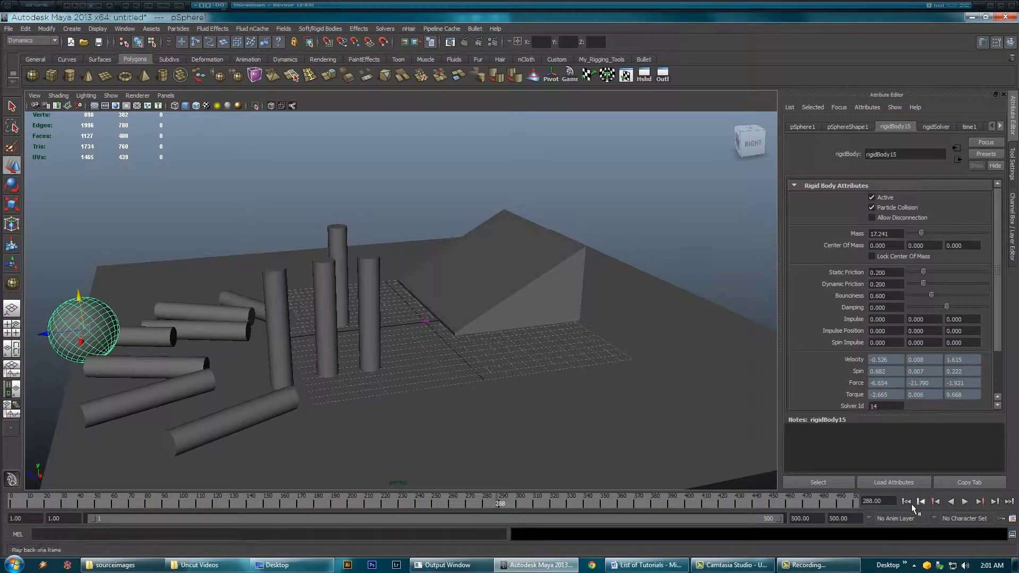
pyautogui.click(909, 503)
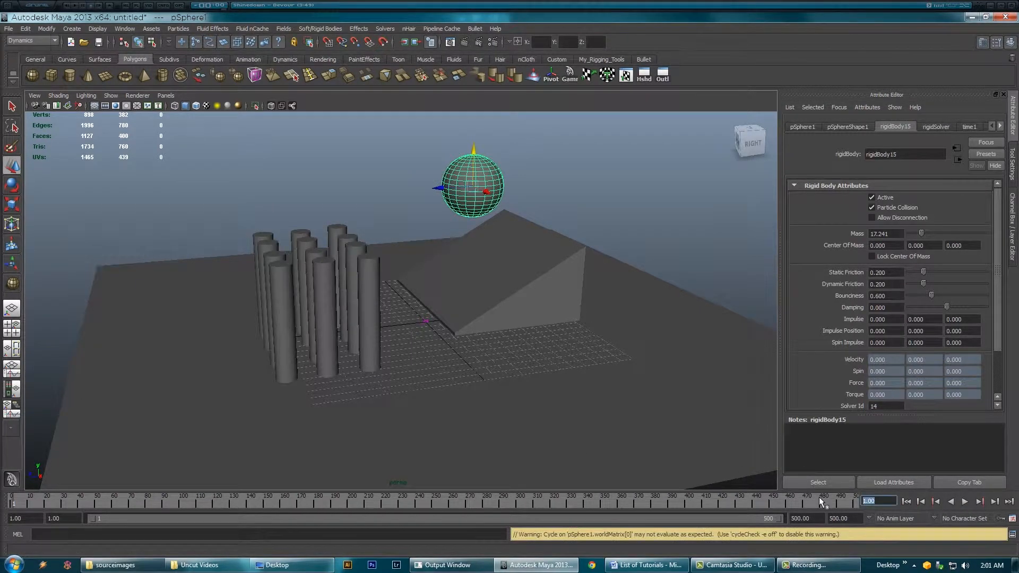
pyautogui.click(965, 502)
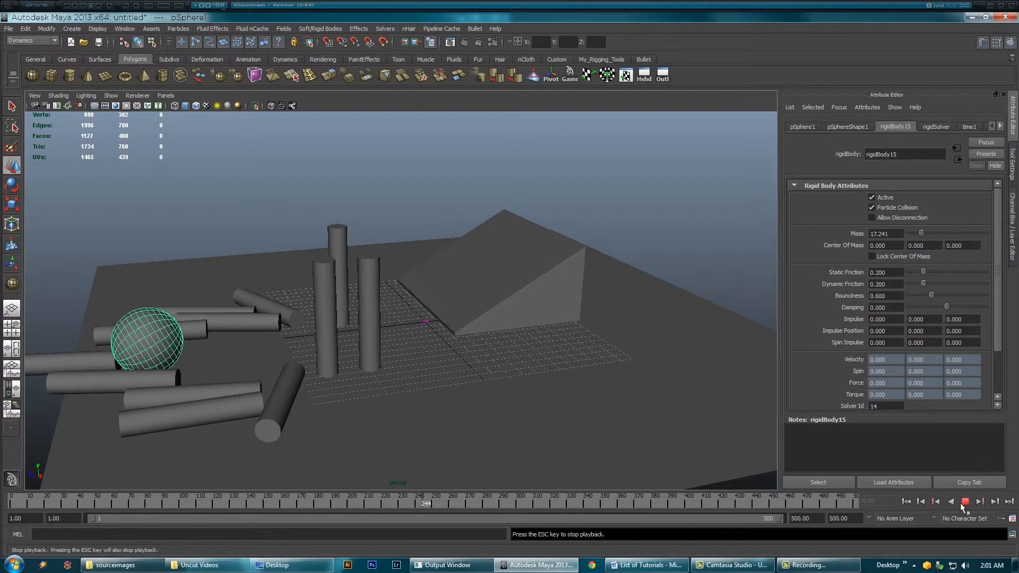
pyautogui.click(965, 501)
pyautogui.click(906, 502)
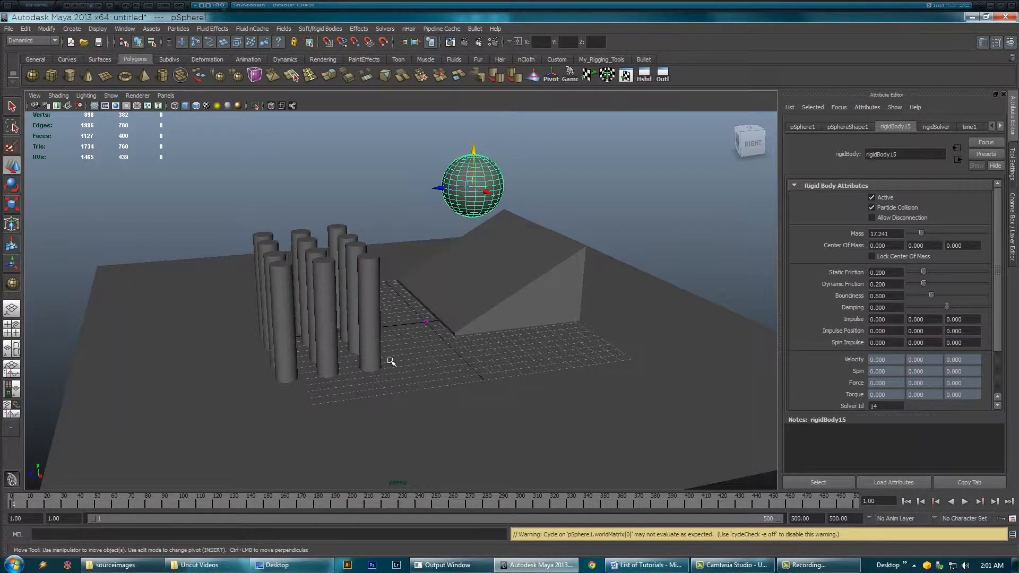
pyautogui.click(870, 502)
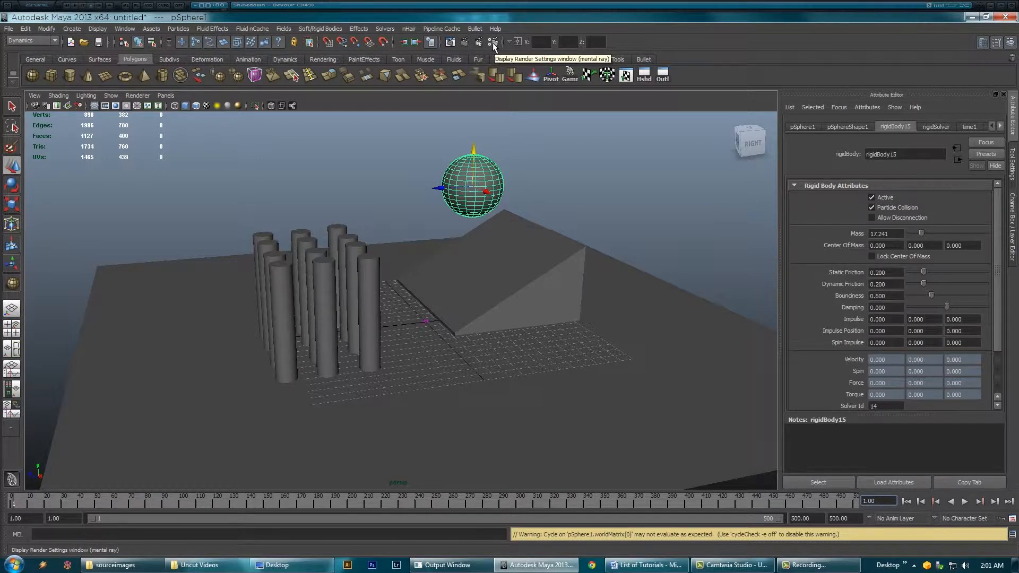
pyautogui.click(906, 501)
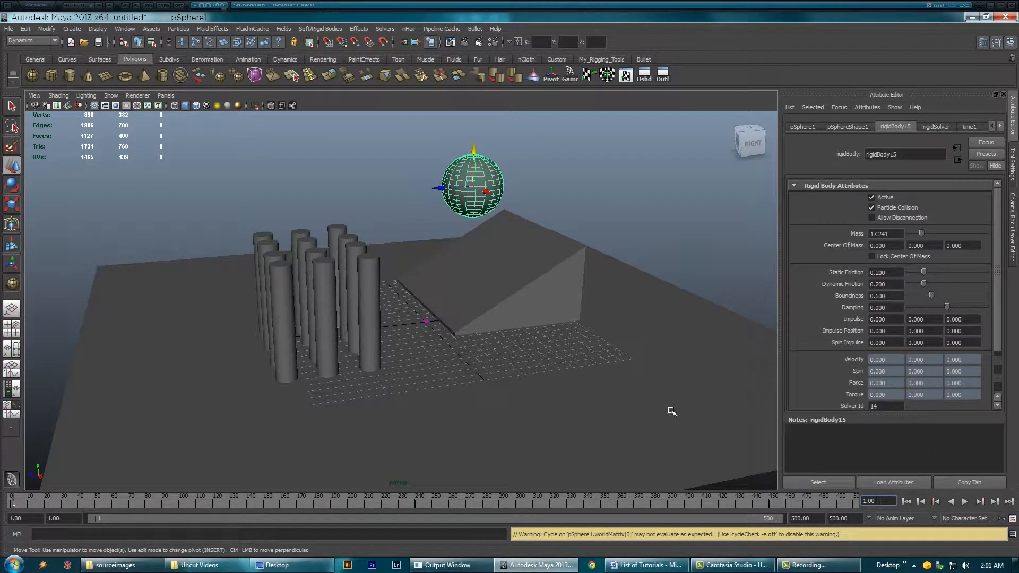
# - Open the Render Settings and set the output image format to JPEG (jpg)
pyautogui.keyDown('alt'); pyautogui.moveTo(525, 331); pyautogui.dragTo(484, 314); pyautogui.keyUp('alt')
pyautogui.scroll(3, 488, 315)
pyautogui.scroll(1, 489, 315)
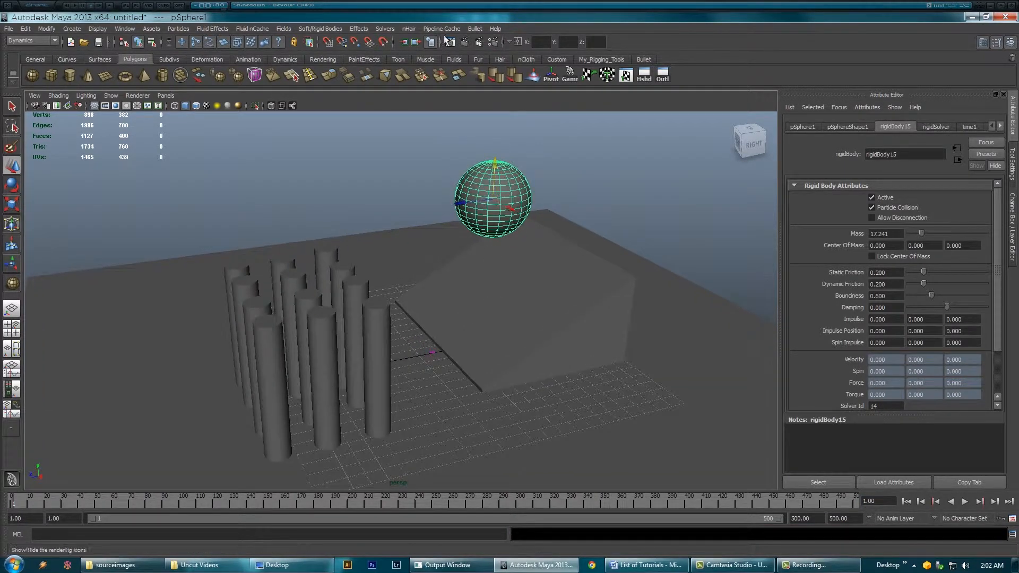
pyautogui.click(492, 42)
pyautogui.moveTo(590, 189)
pyautogui.mouseDown()
pyautogui.moveTo(591, 205)
pyautogui.moveTo(590, 173)
pyautogui.mouseUp()
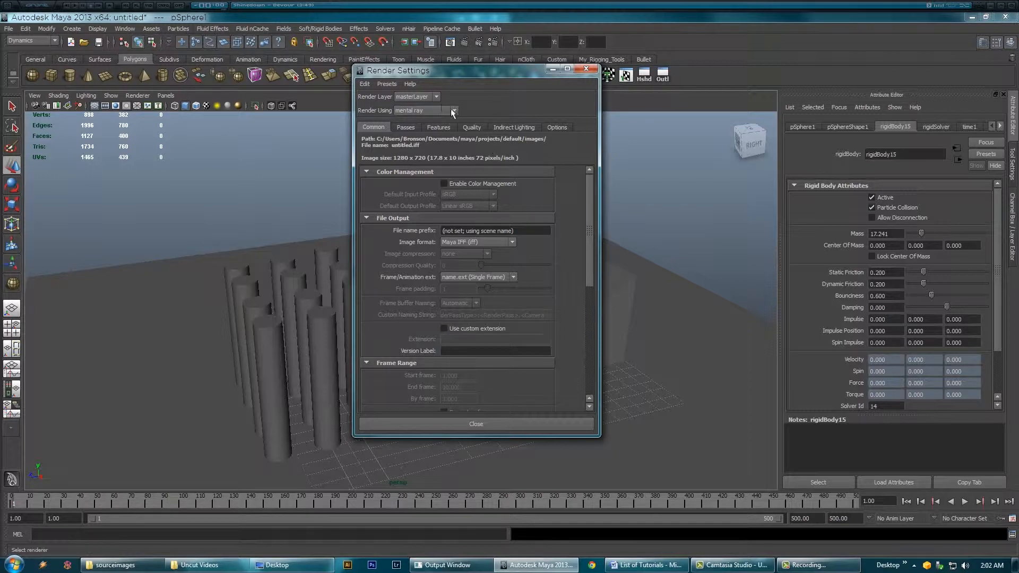
pyautogui.click(502, 242)
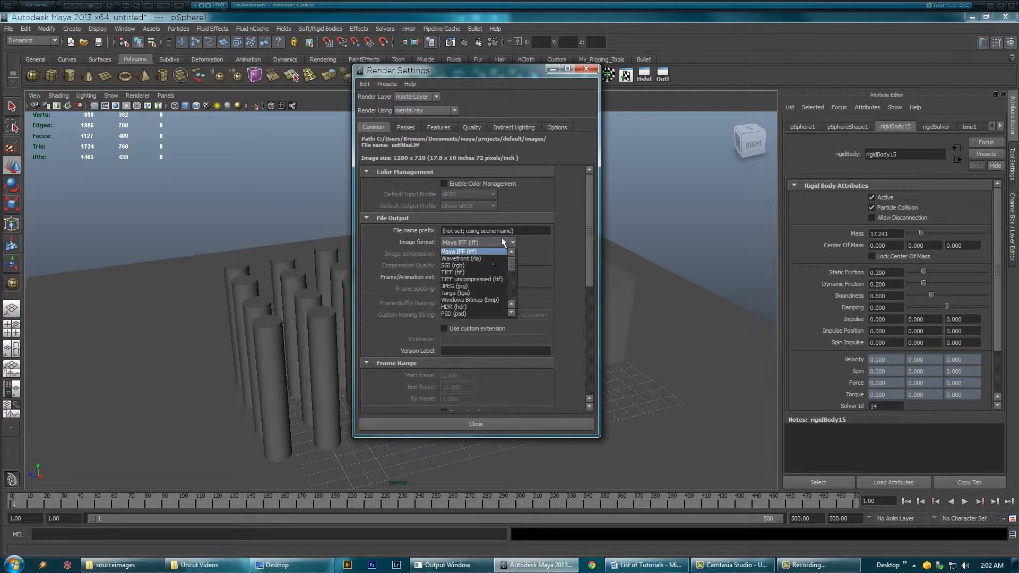
pyautogui.click(466, 286)
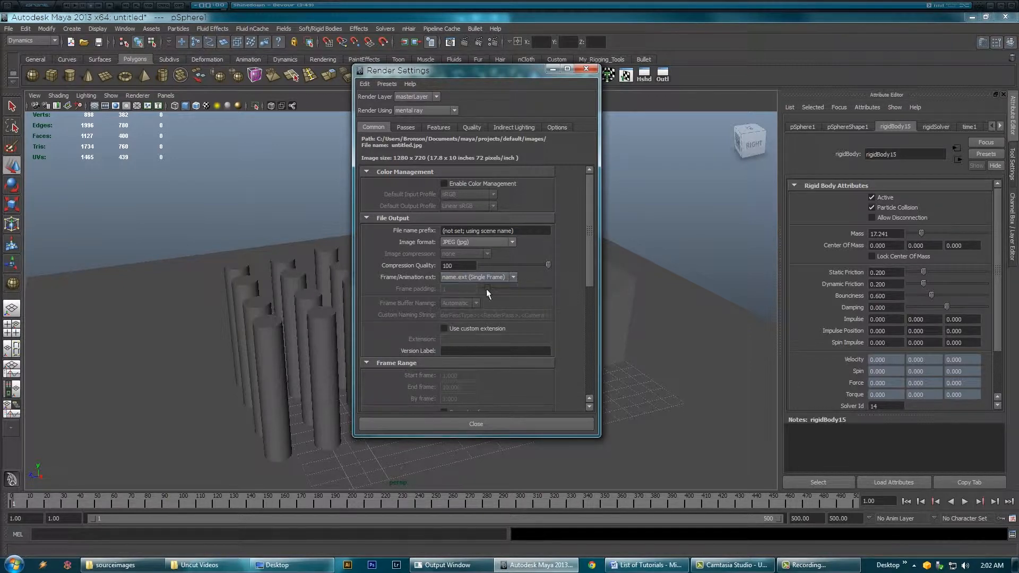
# - Set the frame/animation extension to name#.ext with a frame padding of 2
pyautogui.click(512, 276)
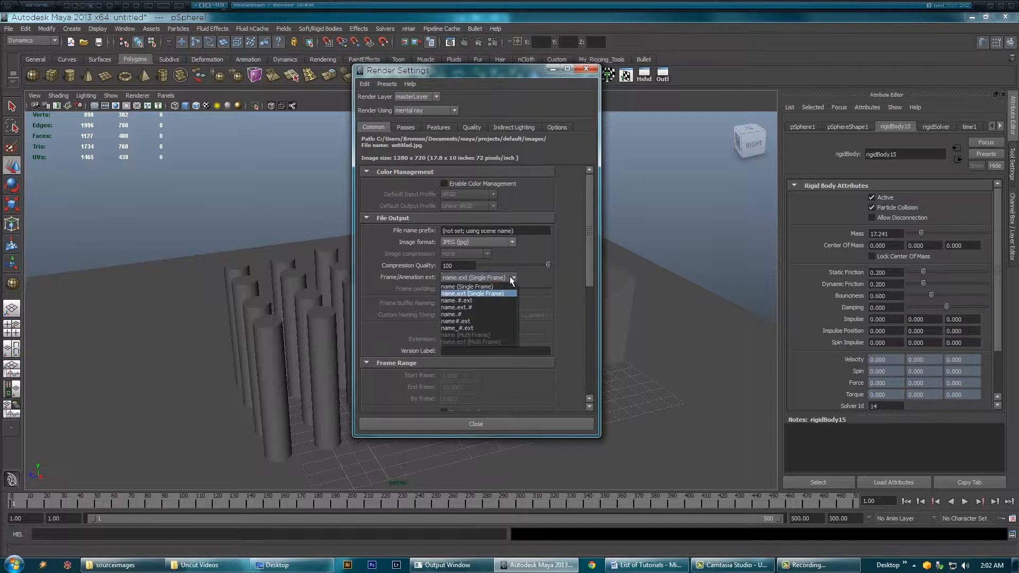
pyautogui.click(469, 321)
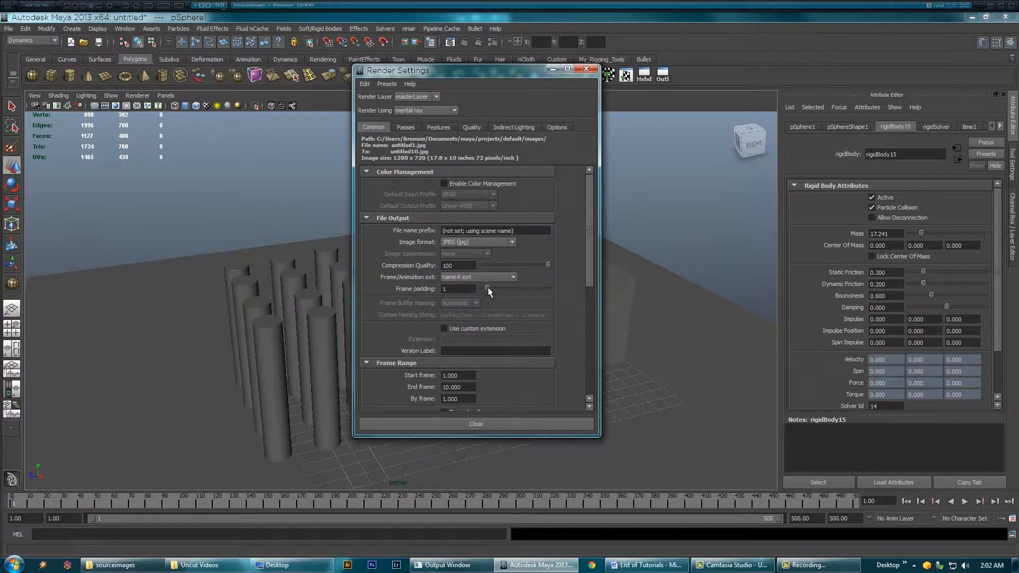
pyautogui.moveTo(489, 291); pyautogui.dragTo(501, 290)
pyautogui.moveTo(501, 288); pyautogui.dragTo(507, 288)
pyautogui.moveTo(507, 287)
pyautogui.mouseDown()
pyautogui.moveTo(517, 287)
pyautogui.moveTo(493, 283)
pyautogui.mouseUp()
# - Examine the file name prefix and the start, end and by-frame values of the render frame range
pyautogui.click(521, 230)
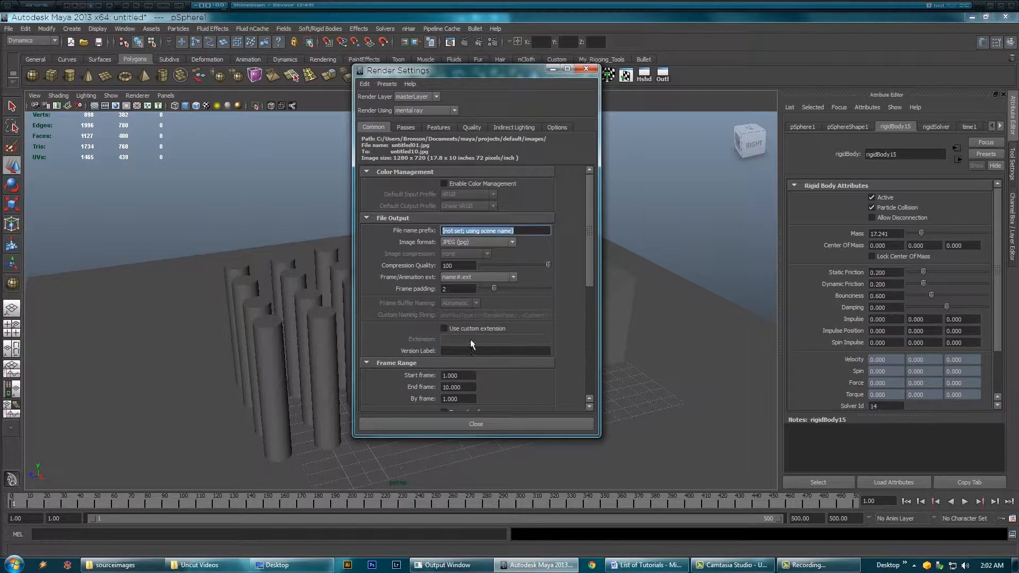
pyautogui.moveTo(586, 223); pyautogui.dragTo(587, 284)
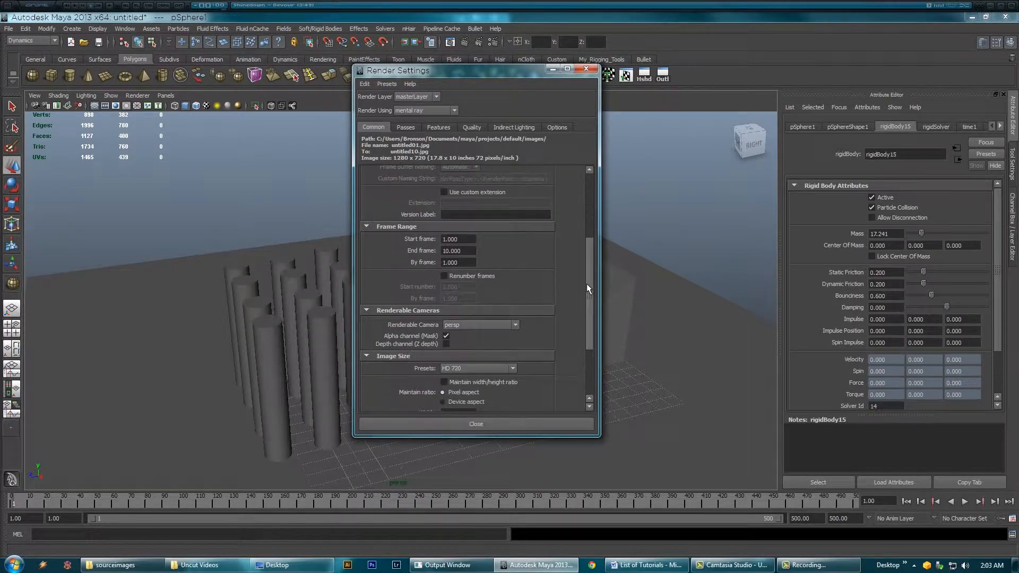
pyautogui.click(459, 238)
pyautogui.click(460, 239)
pyautogui.moveTo(463, 240); pyautogui.dragTo(406, 242)
pyautogui.click(469, 251)
pyautogui.click(465, 254)
pyautogui.click(468, 266)
pyautogui.moveTo(466, 262); pyautogui.dragTo(446, 262)
pyautogui.click(466, 251)
pyautogui.moveTo(585, 252); pyautogui.dragTo(585, 291)
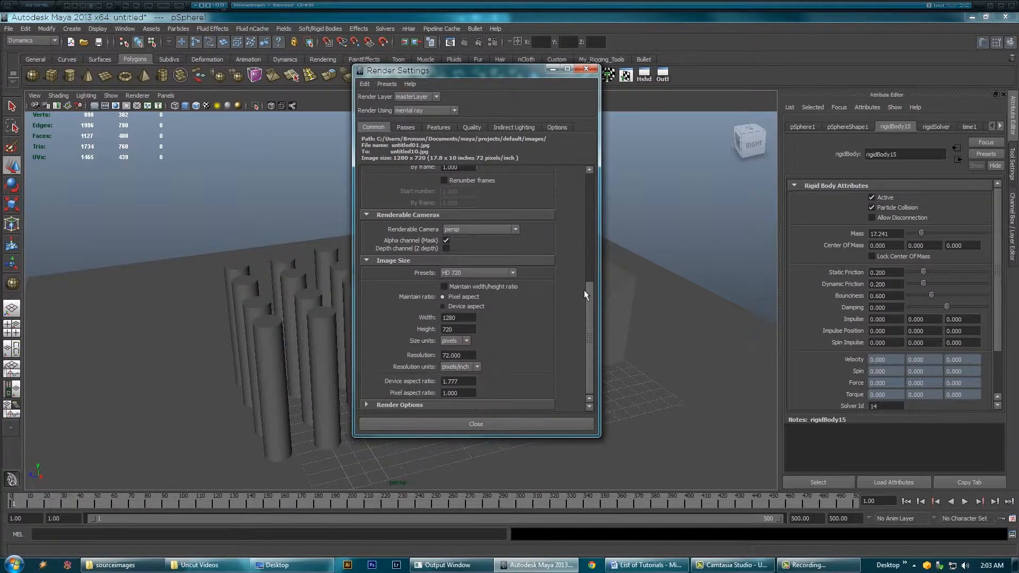
# - Review the renderable camera choices, keep persp selected, and close the Render Settings
pyautogui.click(515, 228)
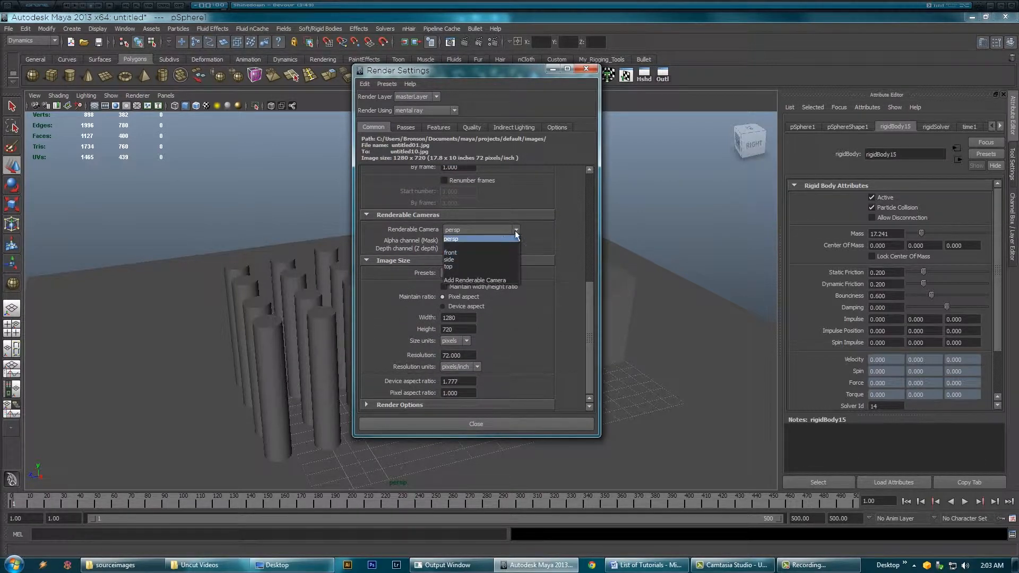
pyautogui.click(507, 239)
pyautogui.click(507, 230)
pyautogui.click(512, 227)
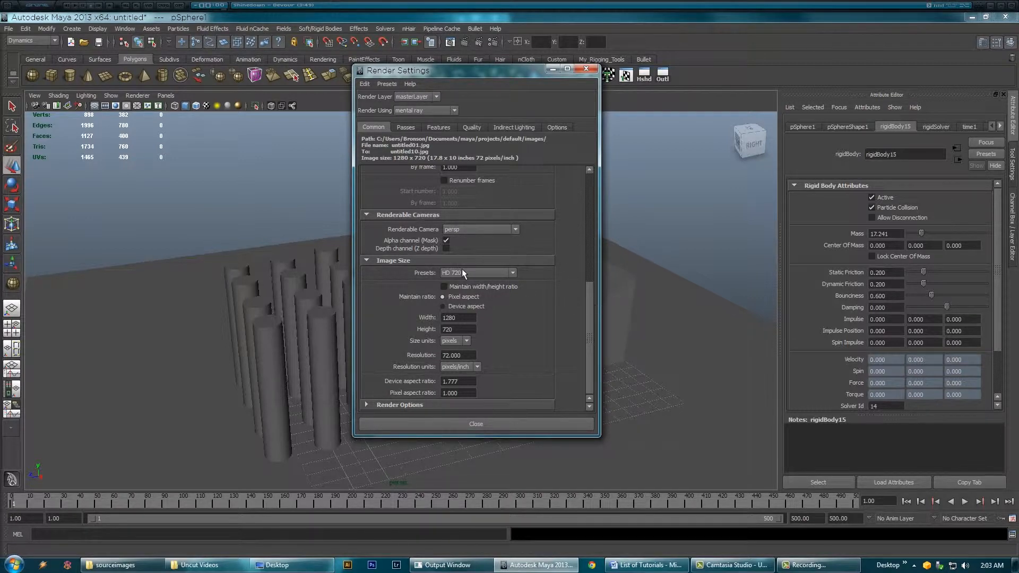
pyautogui.click(511, 231)
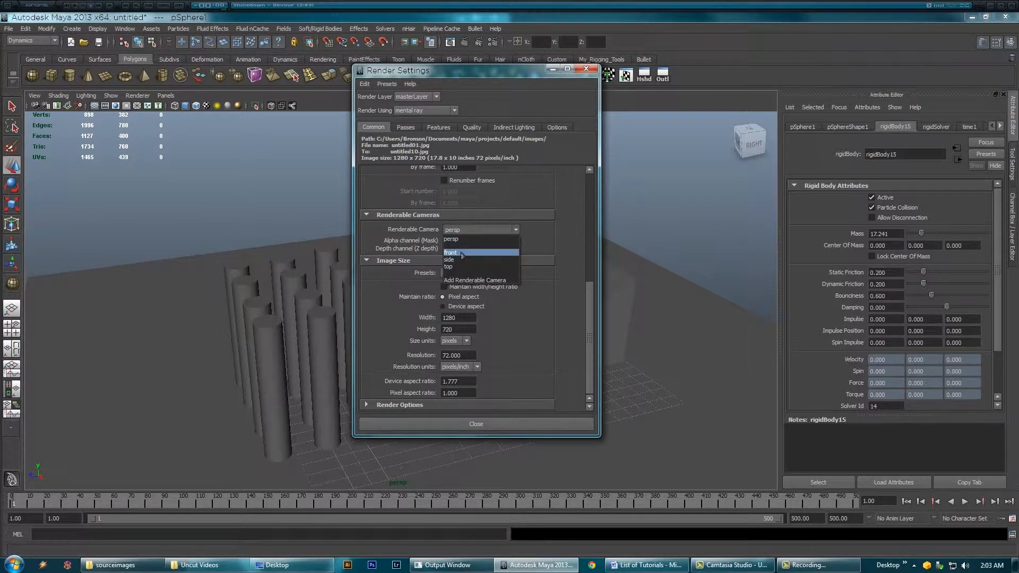
pyautogui.click(511, 230)
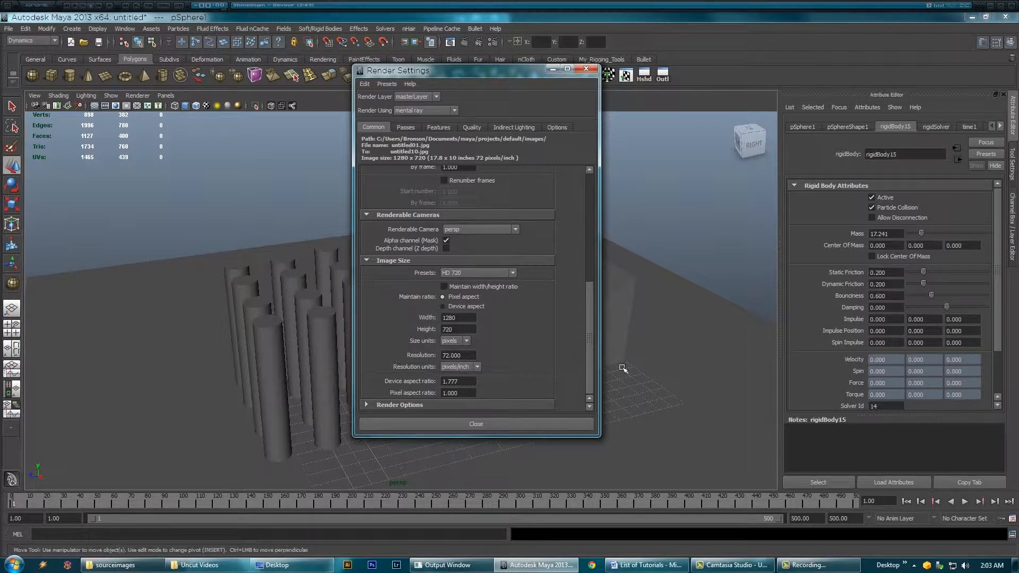
pyautogui.click(480, 425)
# - Switch to the Rendering module and review the mental ray Batch Render options without starting a render
pyautogui.keyDown('alt'); pyautogui.moveTo(573, 342); pyautogui.dragTo(500, 380); pyautogui.keyUp('alt')
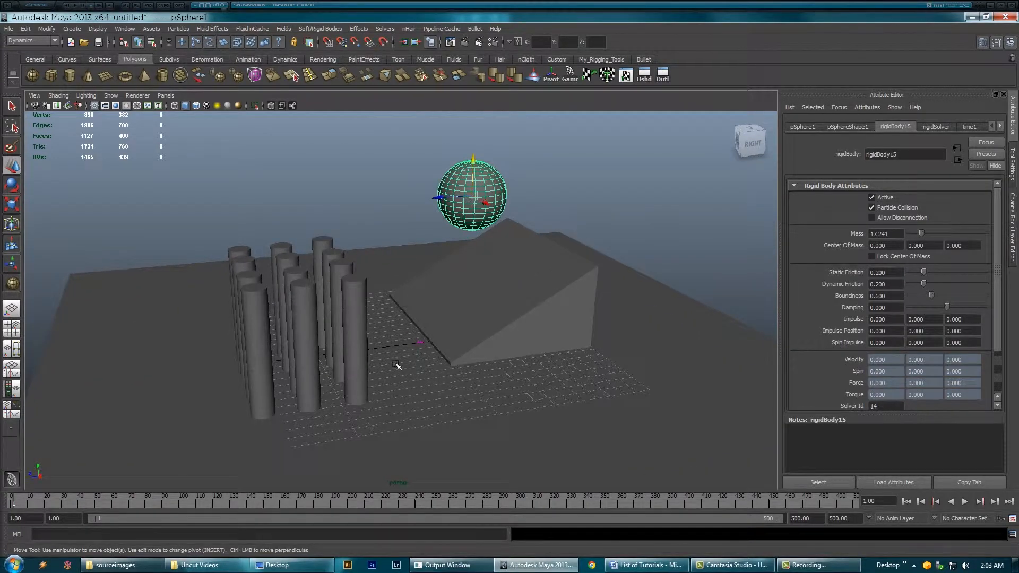
pyautogui.keyDown('alt'); pyautogui.moveTo(408, 329); pyautogui.dragTo(412, 333); pyautogui.keyUp('alt')
pyautogui.click(40, 41)
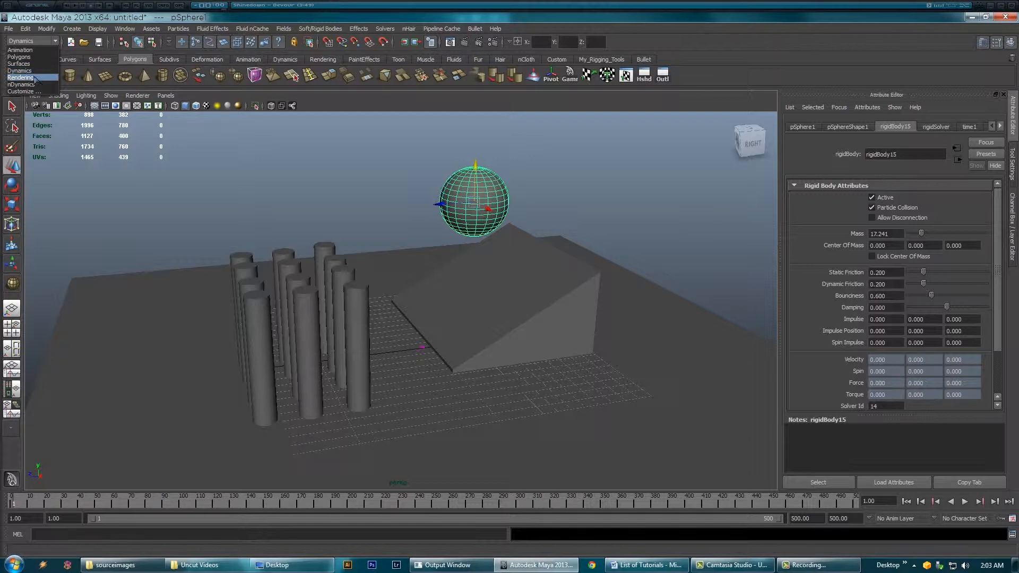
pyautogui.click(34, 78)
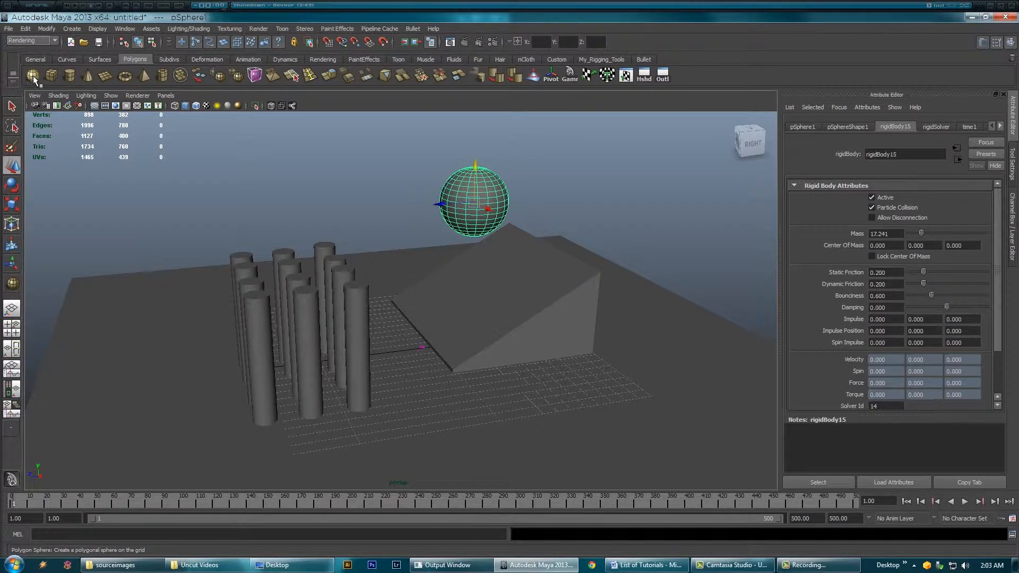
pyautogui.click(259, 29)
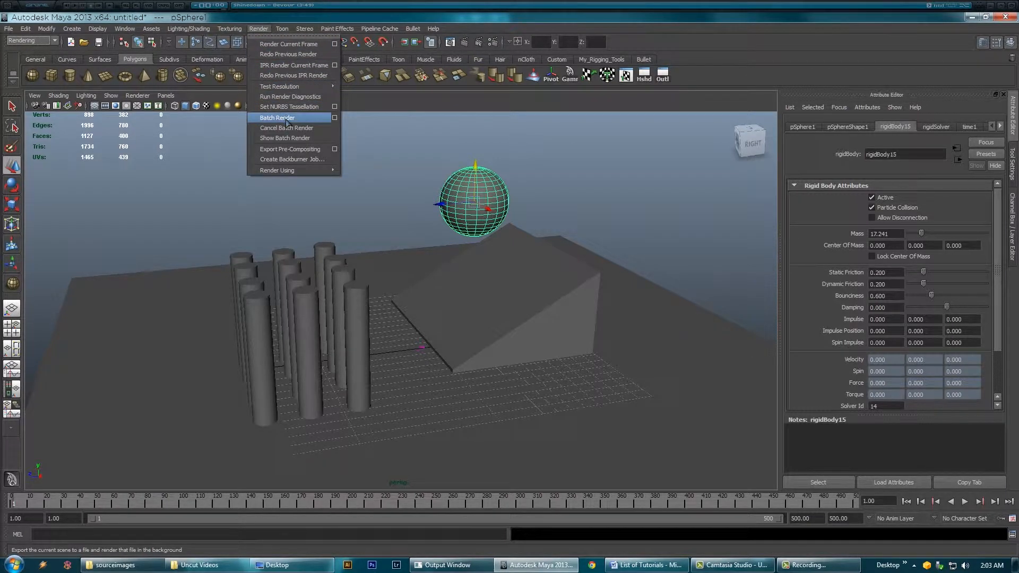
pyautogui.click(334, 118)
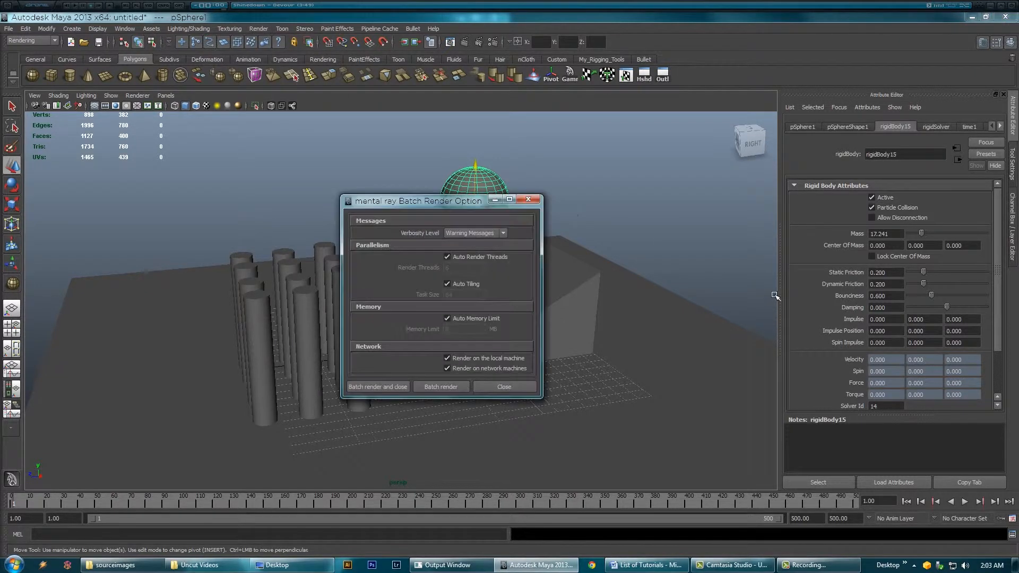
pyautogui.click(498, 390)
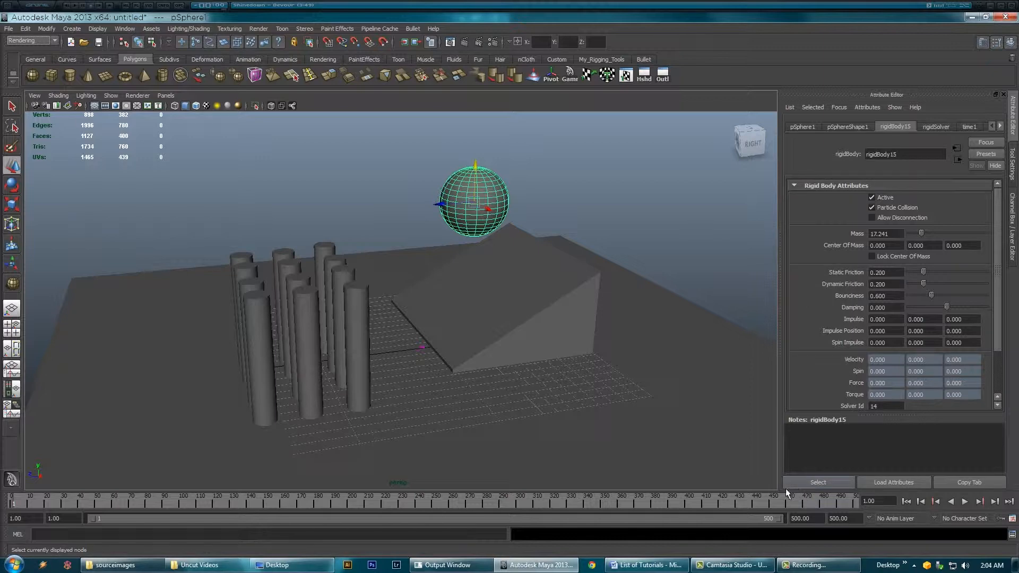
# - Create an AVI playblast of frames 1 to 500 at quality 100 and scale 1.00, and watch the resulting movie
pyautogui.rightClick(708, 501)
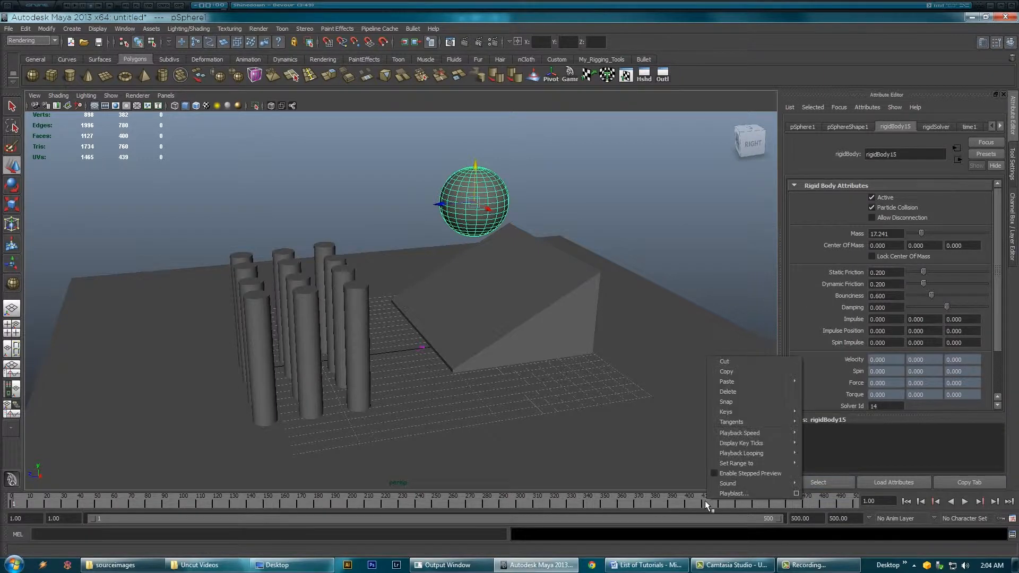
pyautogui.click(797, 494)
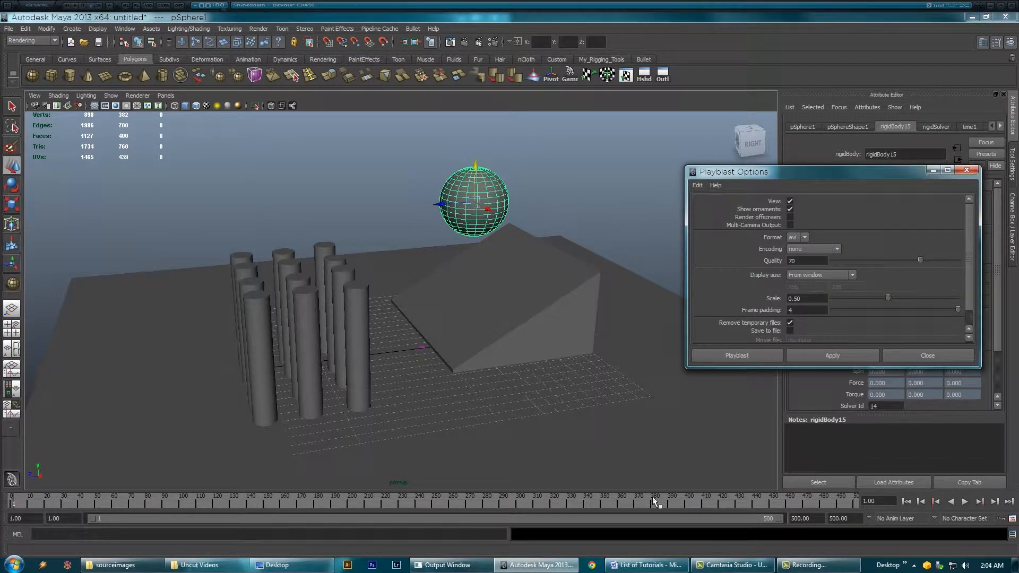
pyautogui.moveTo(803, 174); pyautogui.dragTo(631, 149)
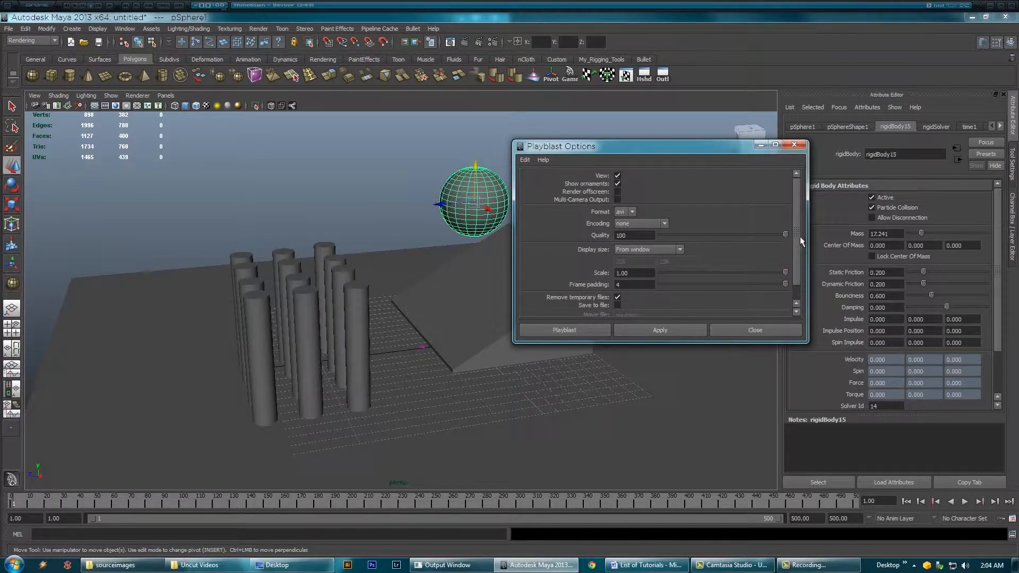
pyautogui.moveTo(799, 236); pyautogui.dragTo(797, 253)
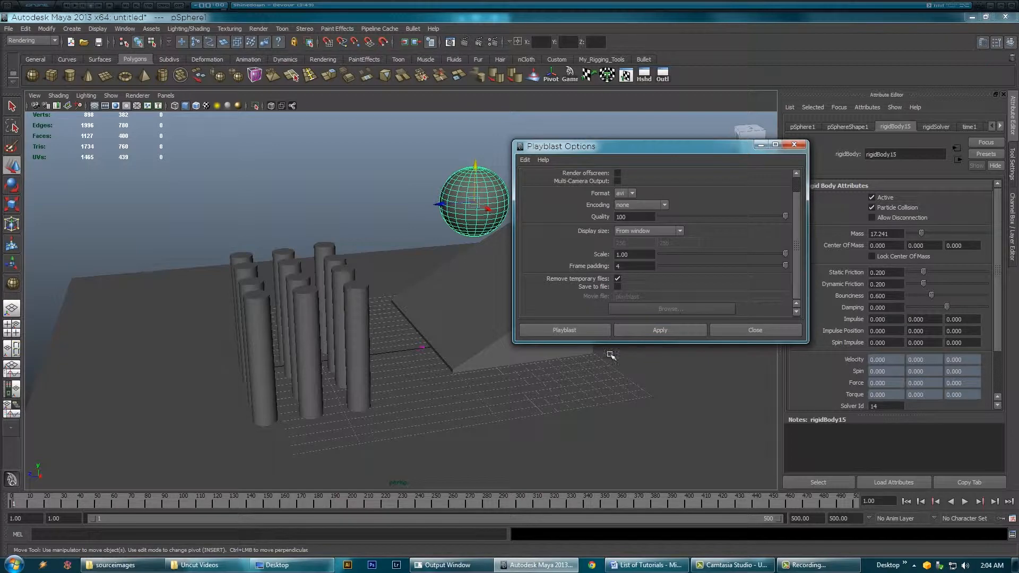
pyautogui.click(587, 326)
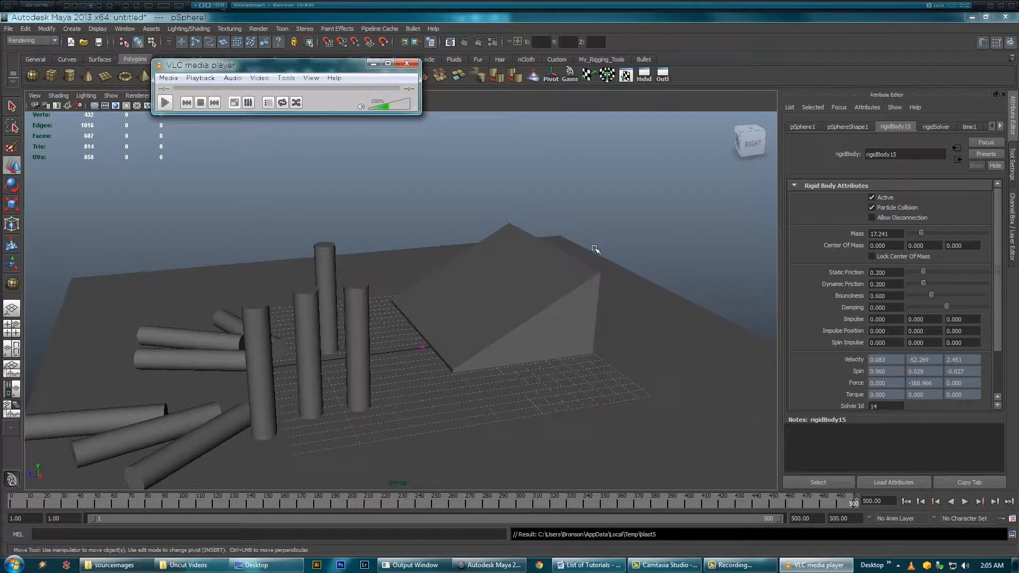
pyautogui.click(166, 103)
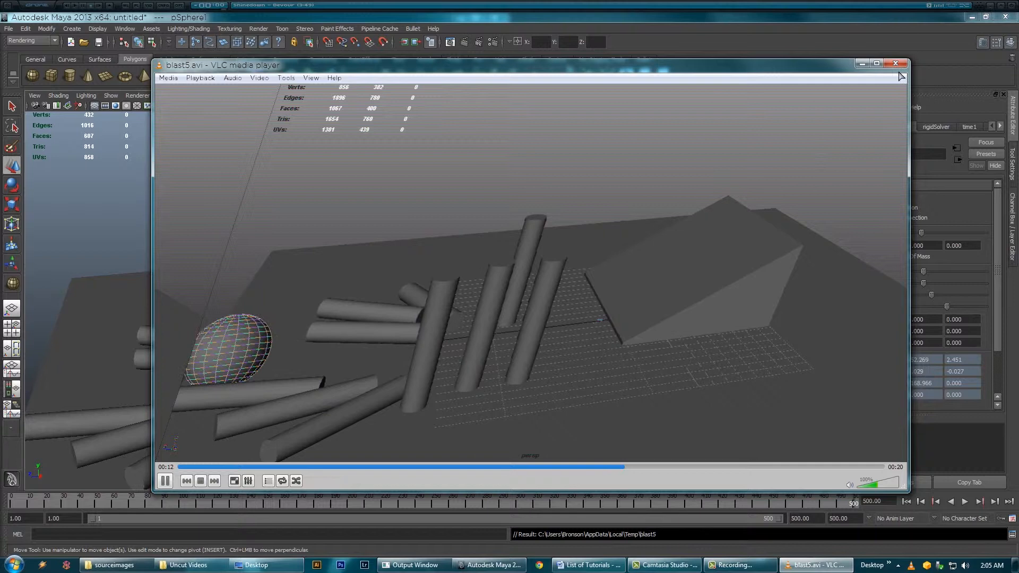
pyautogui.hotkey('ctrl', 'q')
# - Set the playback range end to frame 100 and play the simulation to check how far the sphere gets
pyautogui.doubleClick(802, 519)
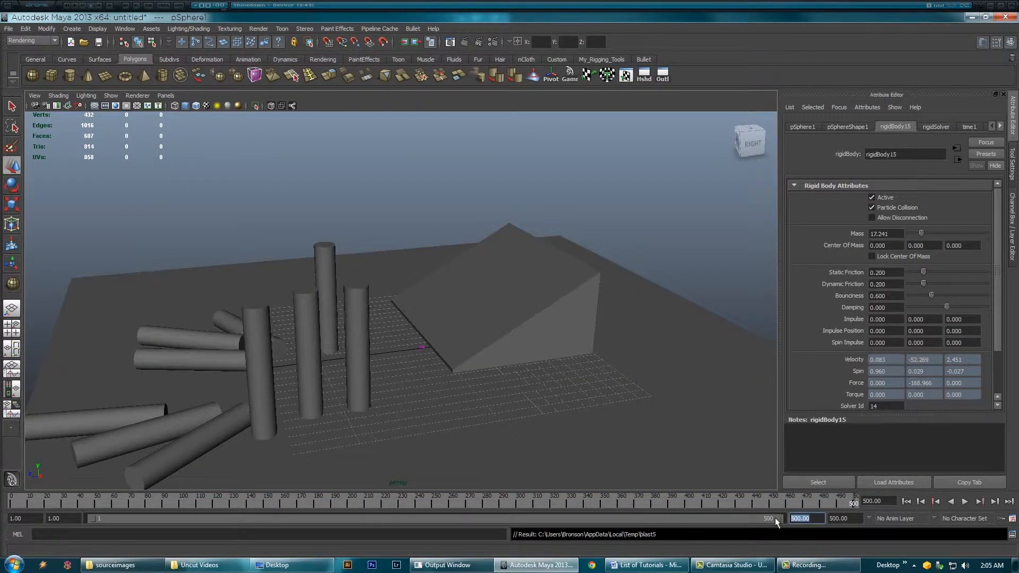
pyautogui.write('100')
pyautogui.press('Return')
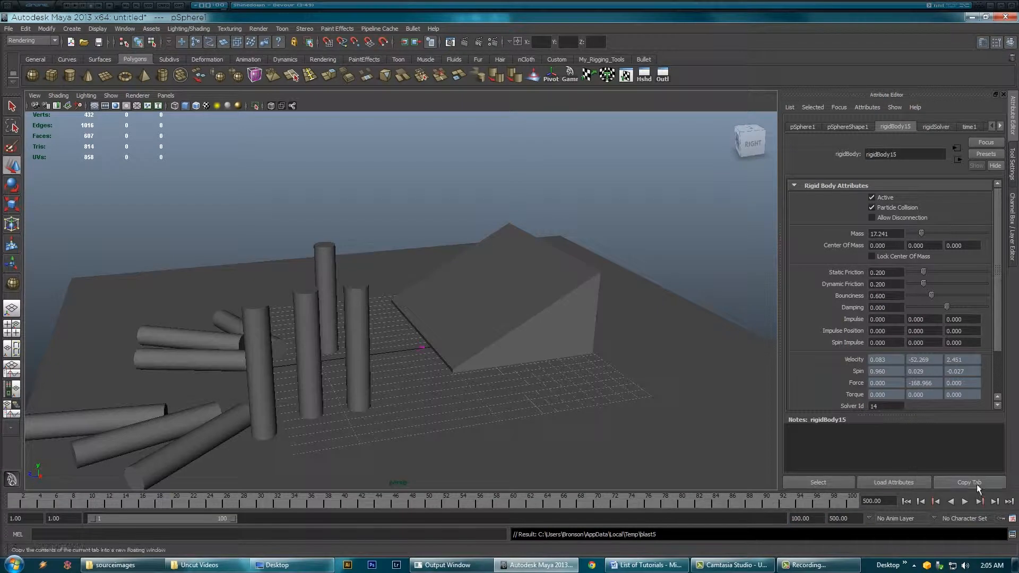
pyautogui.click(964, 502)
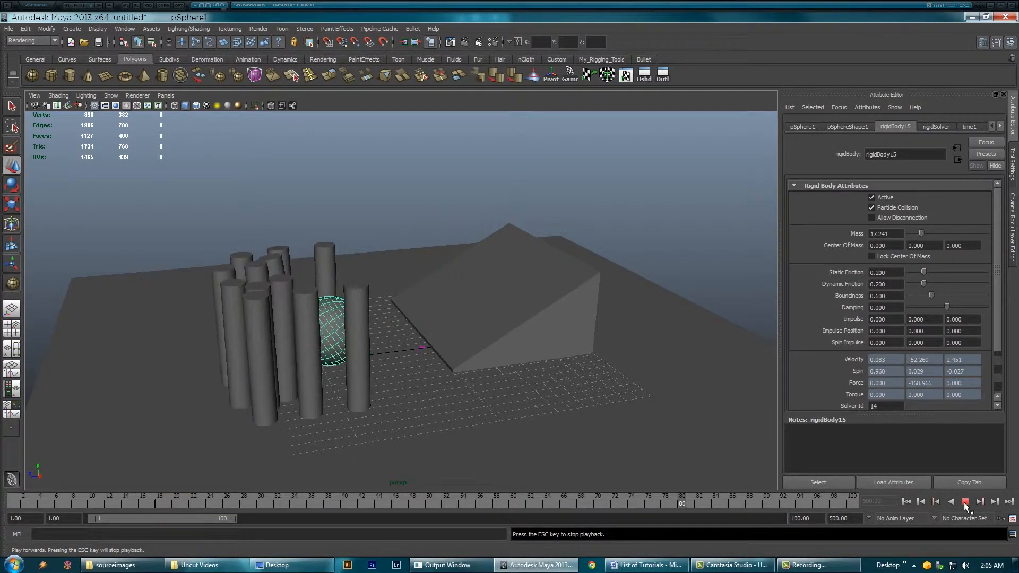
pyautogui.click(964, 502)
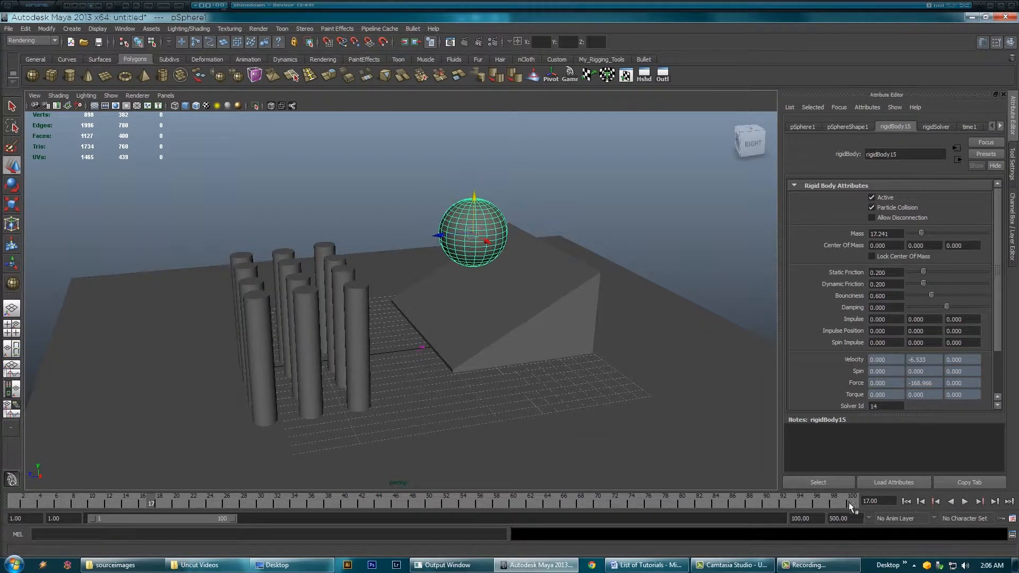
# - Set the playback range end to frame 200 and return to the first frame
pyautogui.doubleClick(817, 519)
pyautogui.write('200')
pyautogui.press('Return')
pyautogui.click(906, 501)
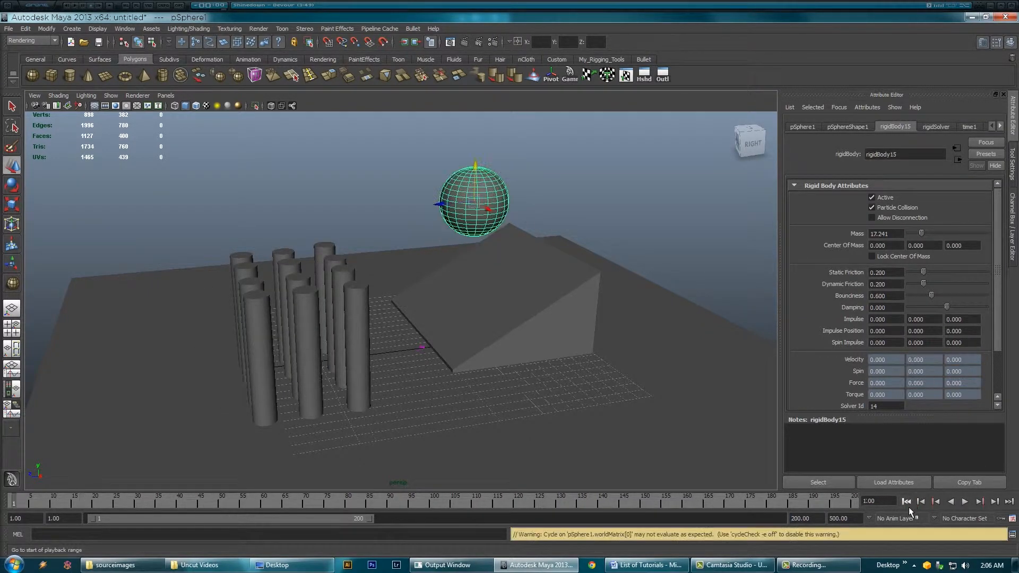
# - Reset the playblast options and create a playblast of frames 1 to 200
pyautogui.rightClick(697, 497)
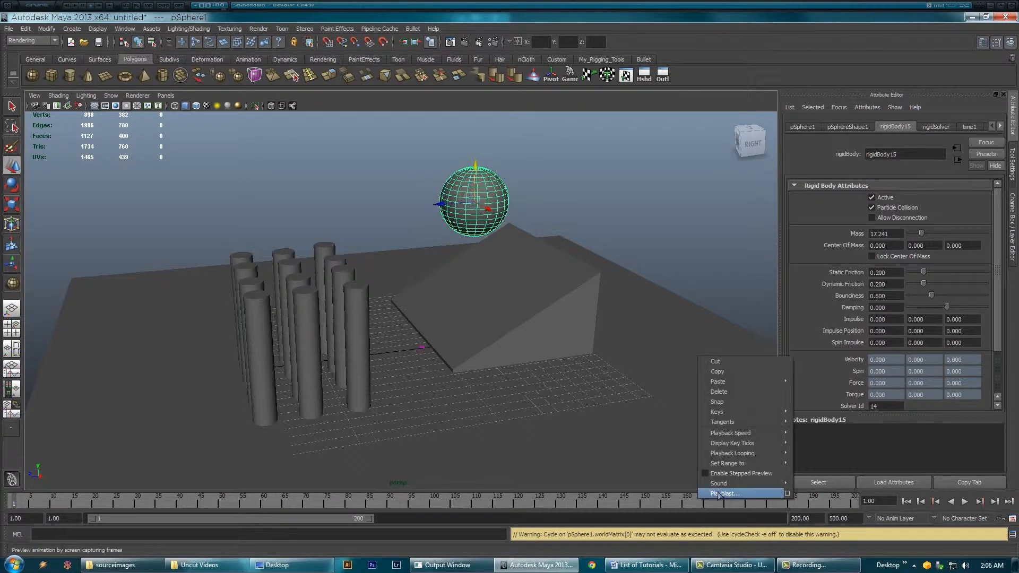
pyautogui.click(787, 495)
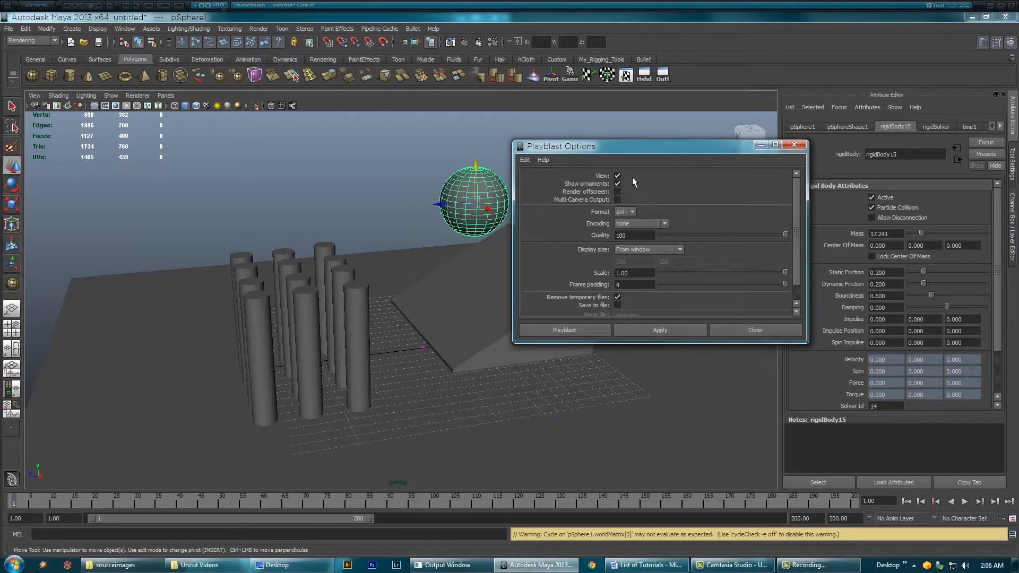
pyautogui.click(523, 160)
pyautogui.click(541, 180)
pyautogui.click(564, 330)
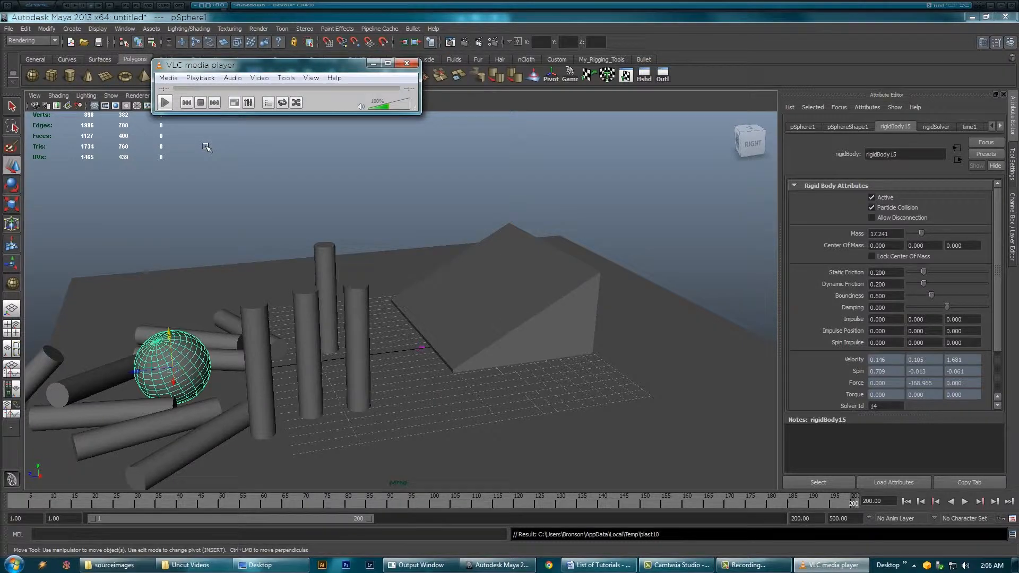
# - Play the 200-frame playblast movie in VLC media player and close the player
pyautogui.click(165, 103)
pyautogui.click(407, 63)
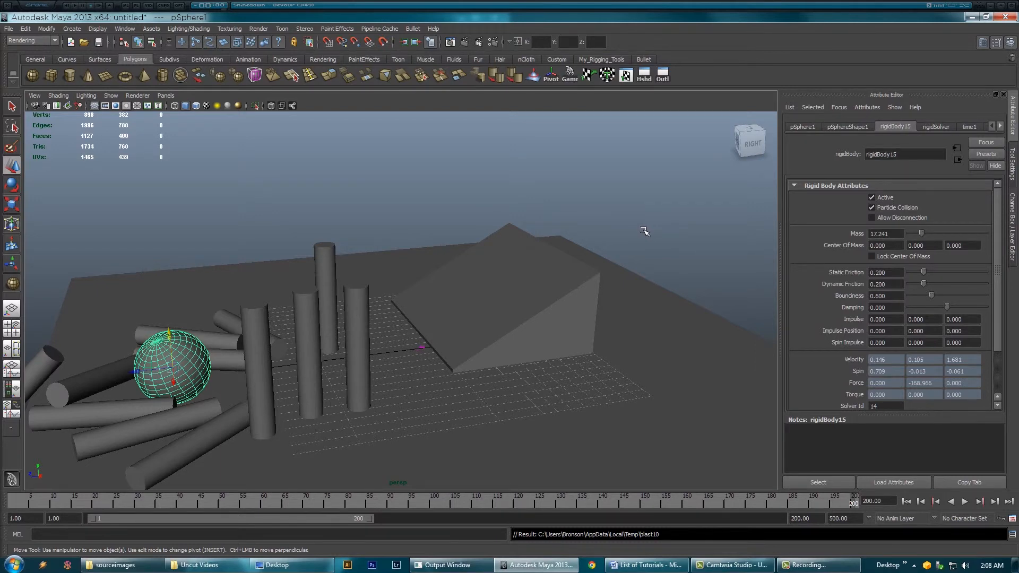
pyautogui.moveTo(751, 142)
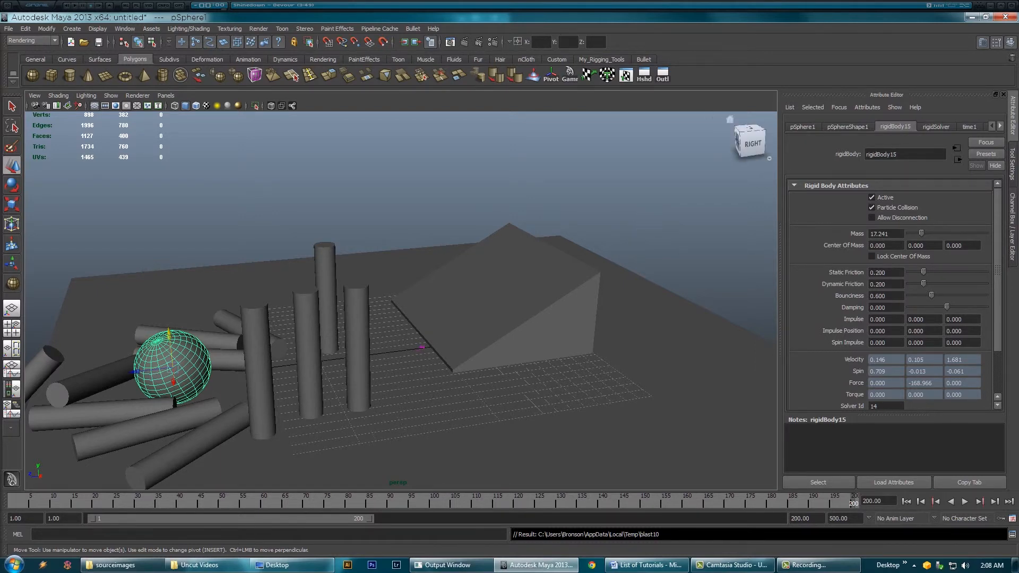